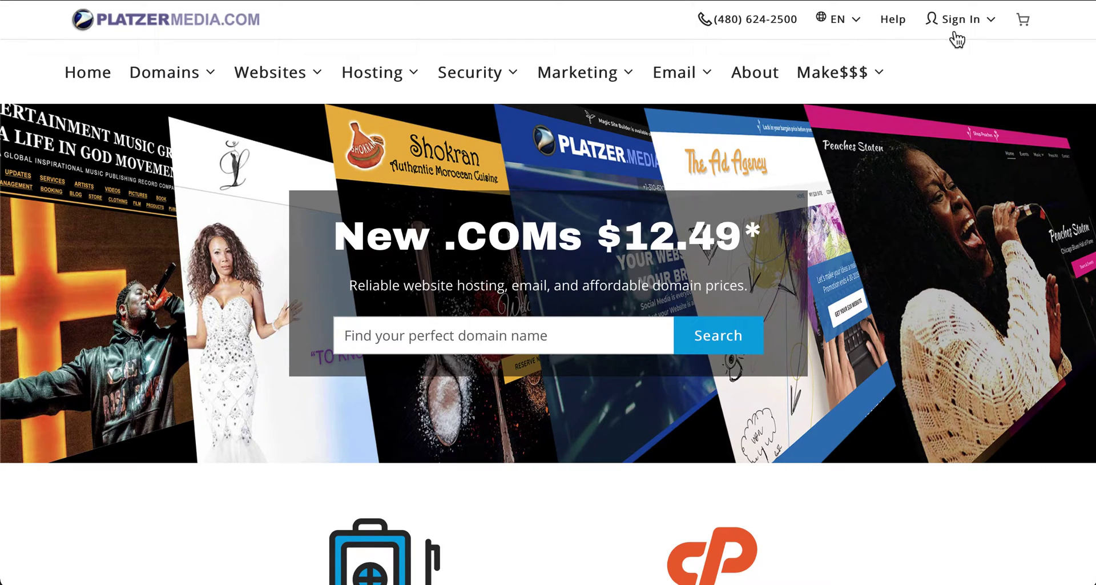
# Sign in as a registered user with the saved customer number and account password.
pyautogui.click(991, 19)
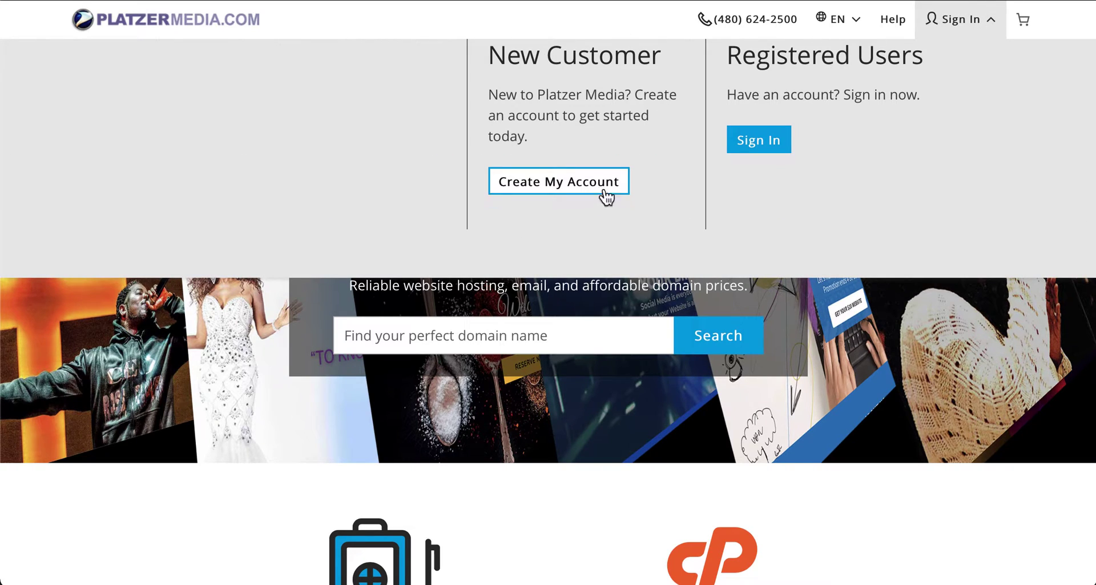
pyautogui.click(754, 143)
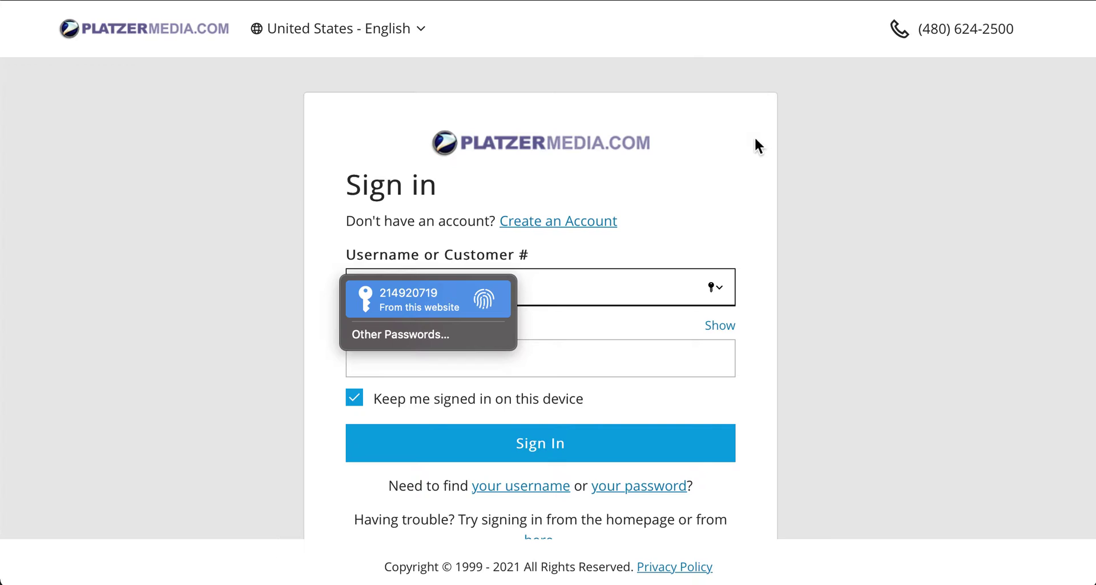
pyautogui.press('Return')
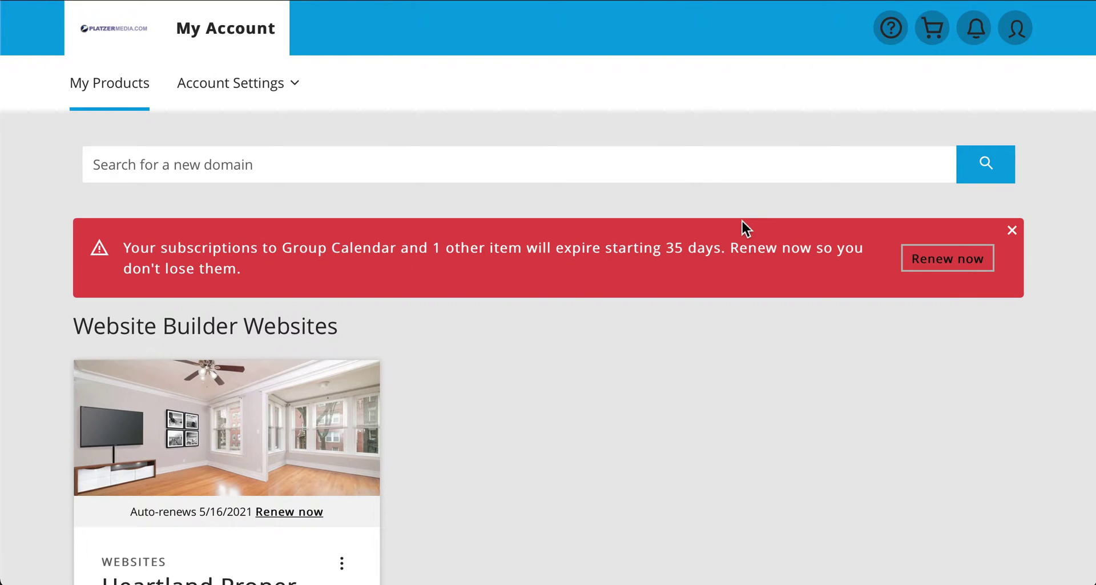
# Dismiss the subscription expiry notice and review the account's websites, domains, other products and account settings options.
pyautogui.click(1012, 231)
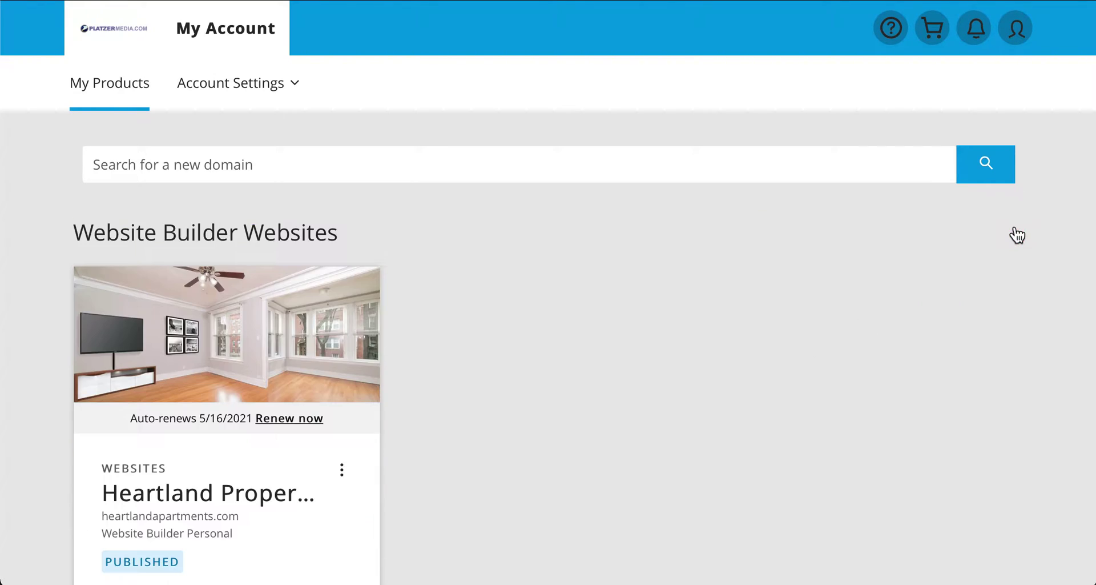
pyautogui.scroll(-3, 654, 356)
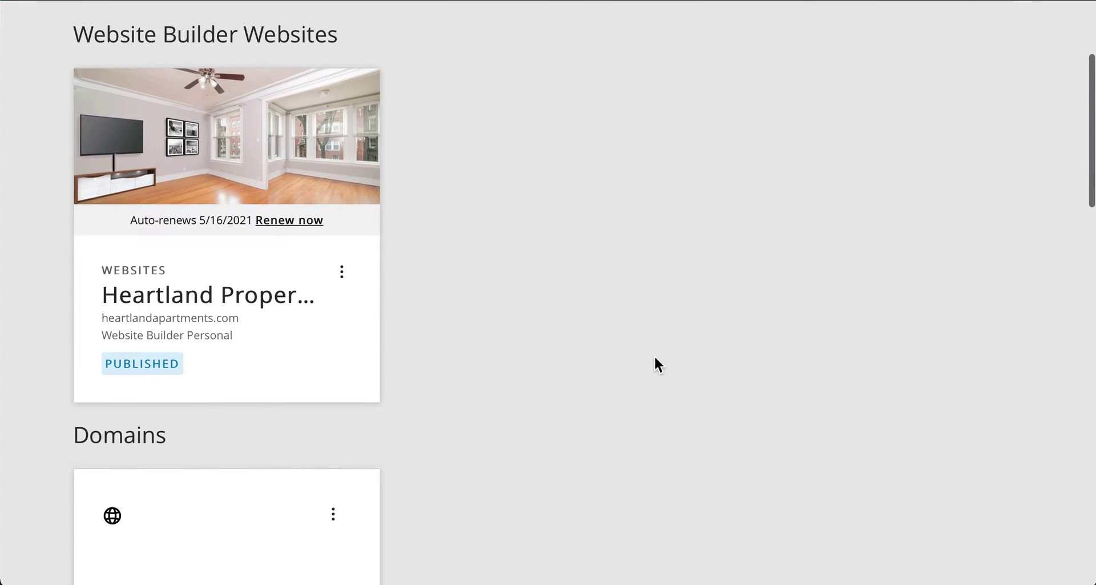
pyautogui.scroll(-1, 655, 365)
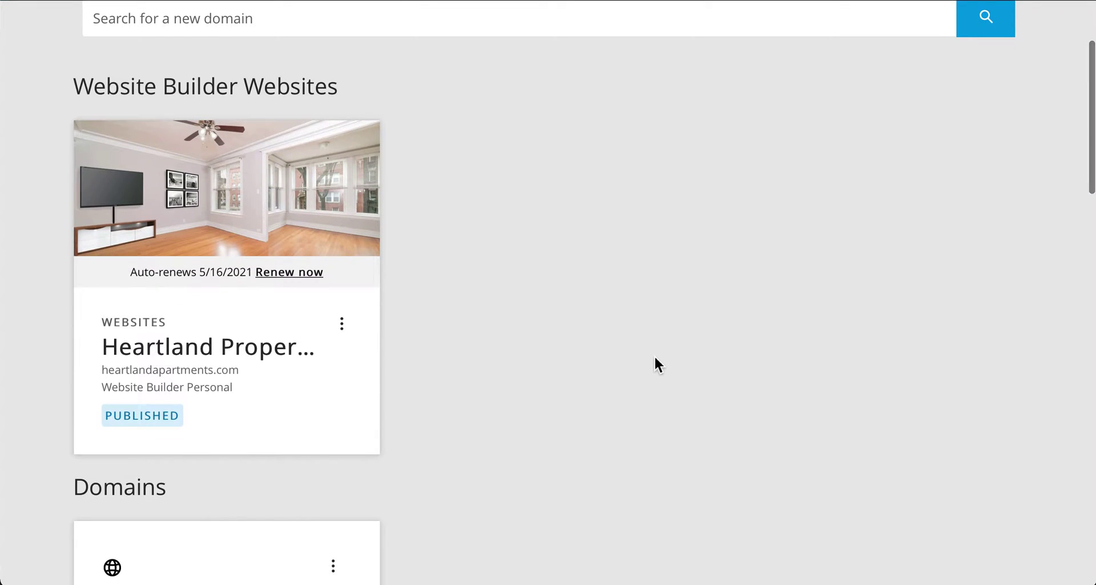
pyautogui.scroll(-10, 536, 408)
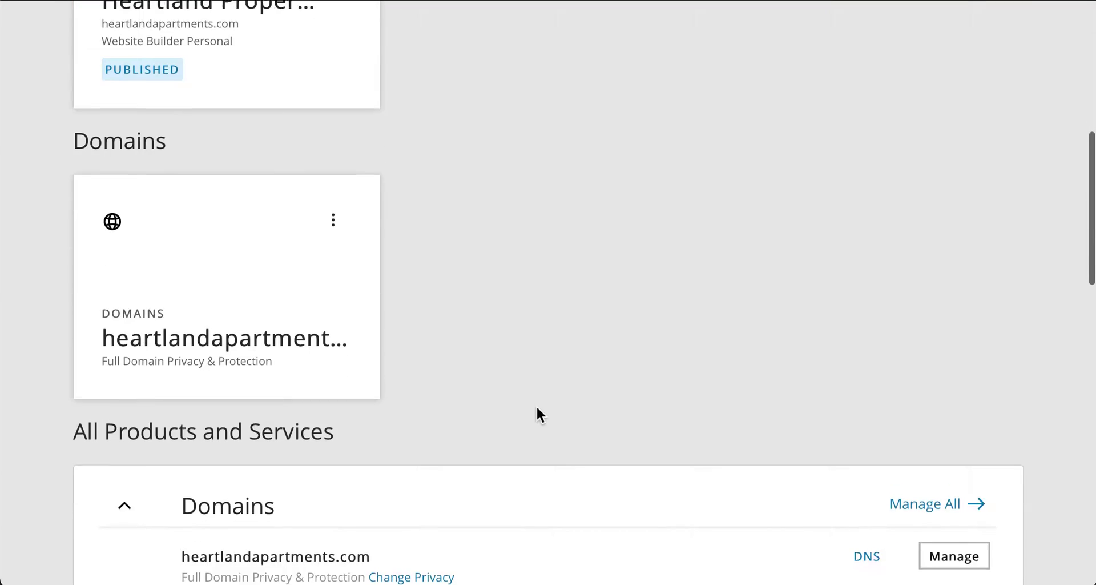
pyautogui.scroll(-15, 536, 408)
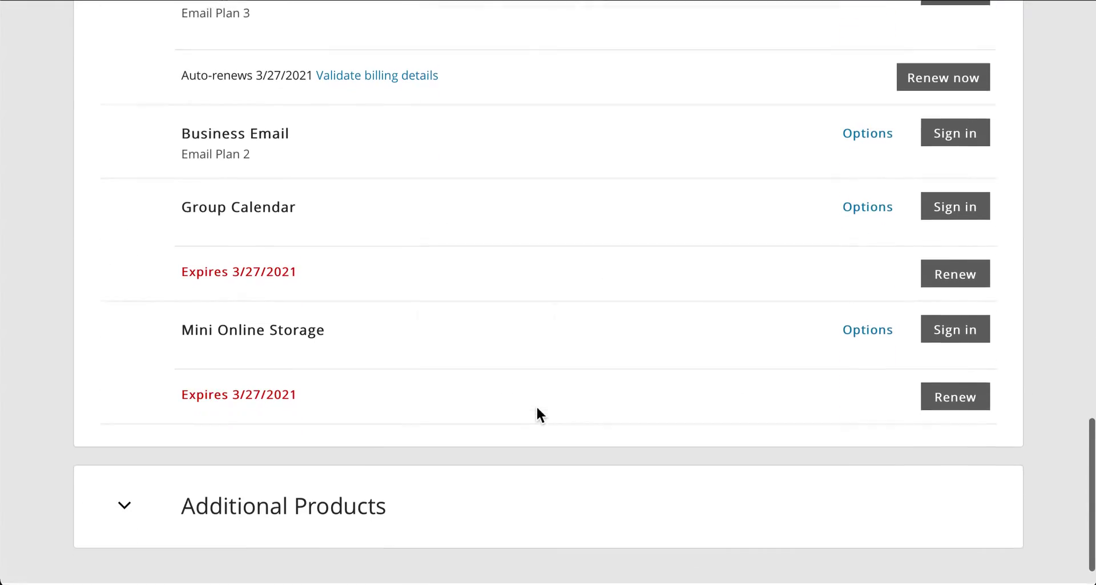
pyautogui.scroll(20, 536, 411)
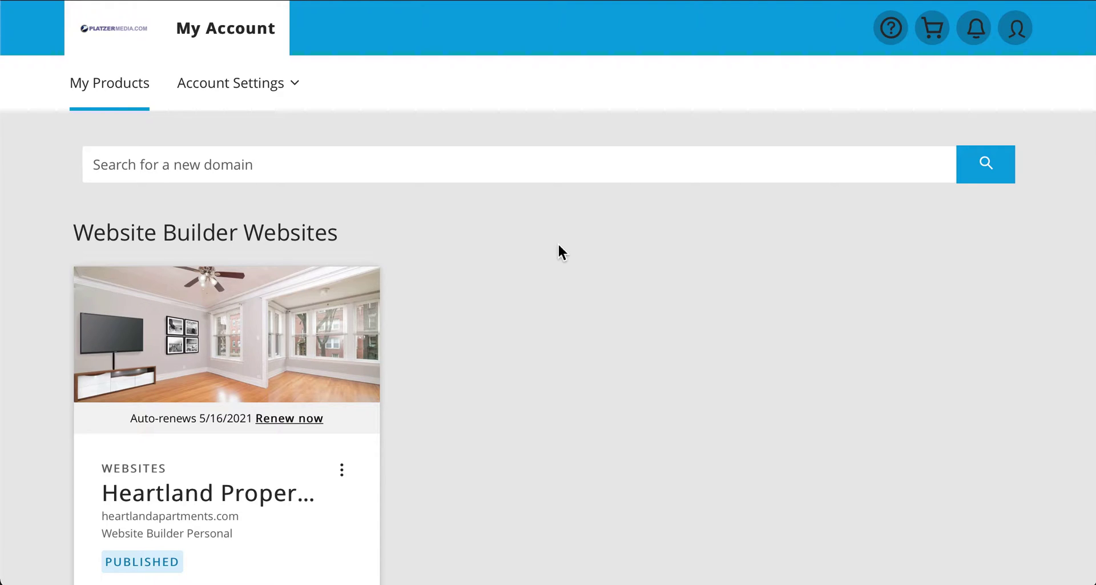
pyautogui.click(293, 87)
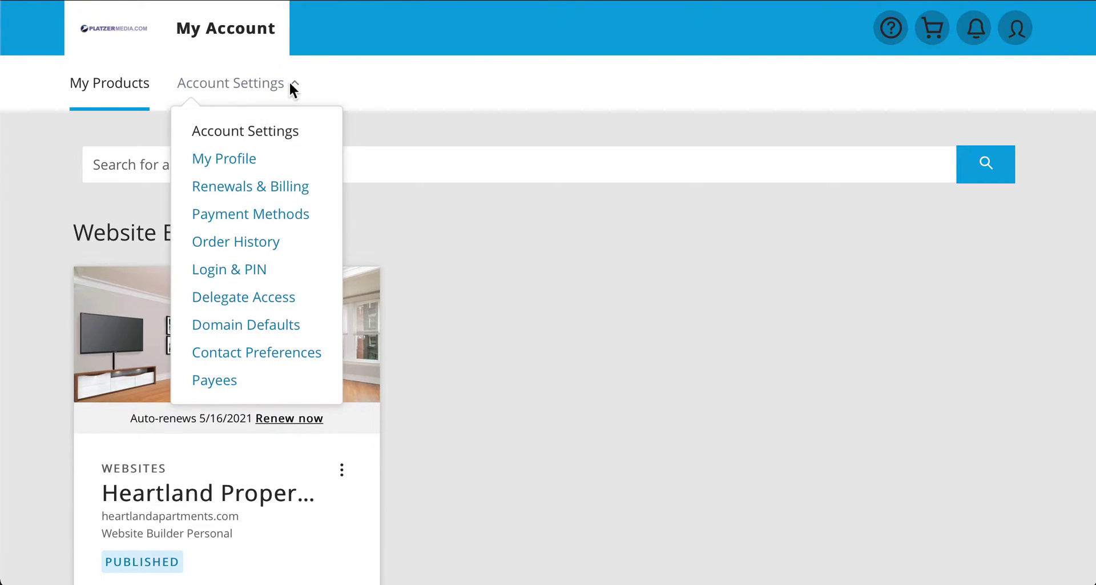
pyautogui.click(292, 85)
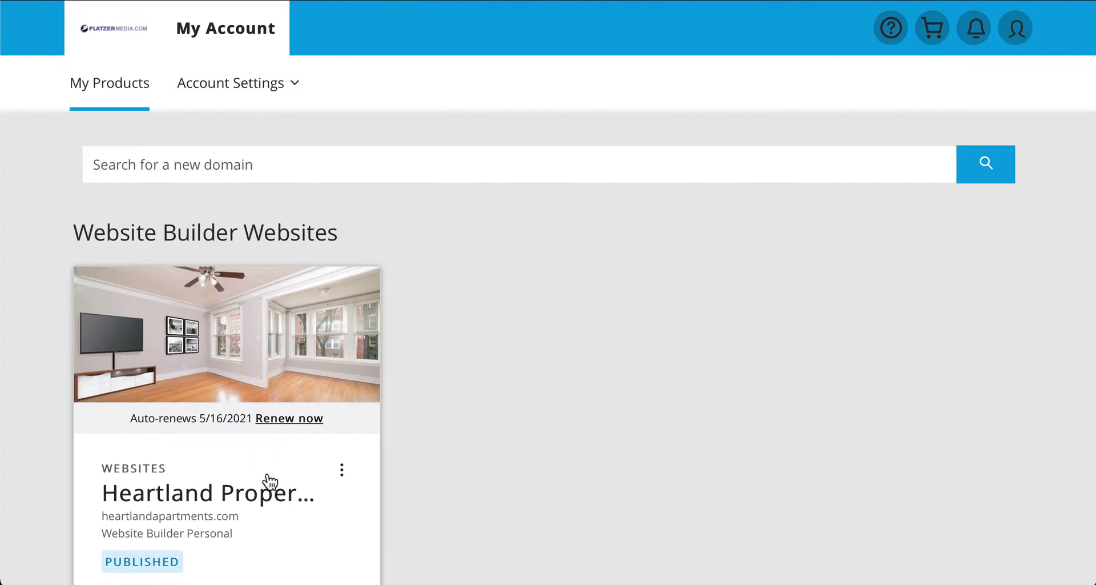
# Open the Heartland Properties website for editing and look over its About page.
pyautogui.click(247, 465)
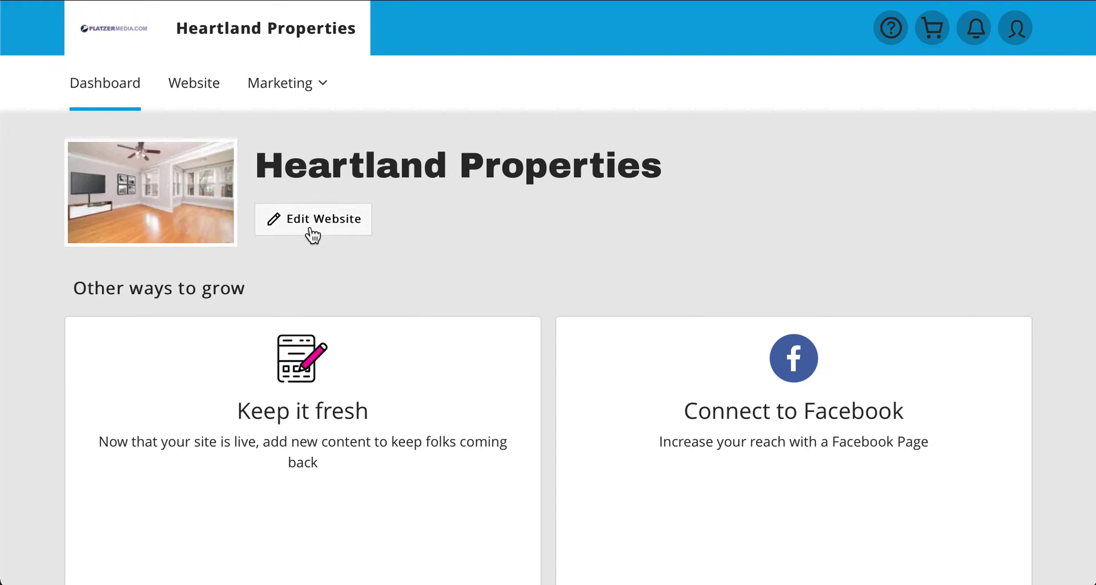
pyautogui.click(312, 221)
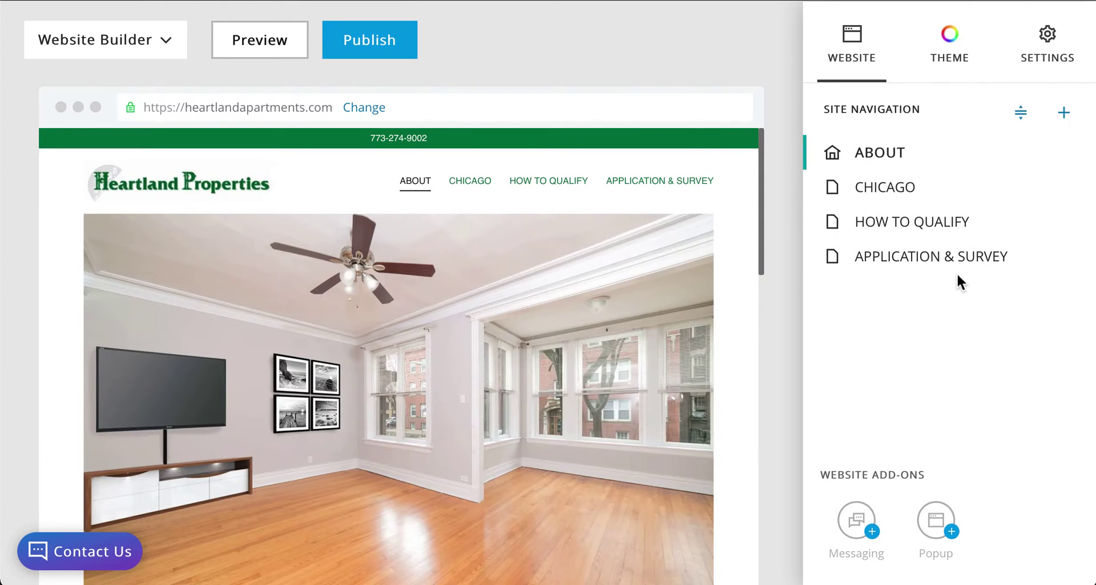
pyautogui.scroll(-2, 654, 446)
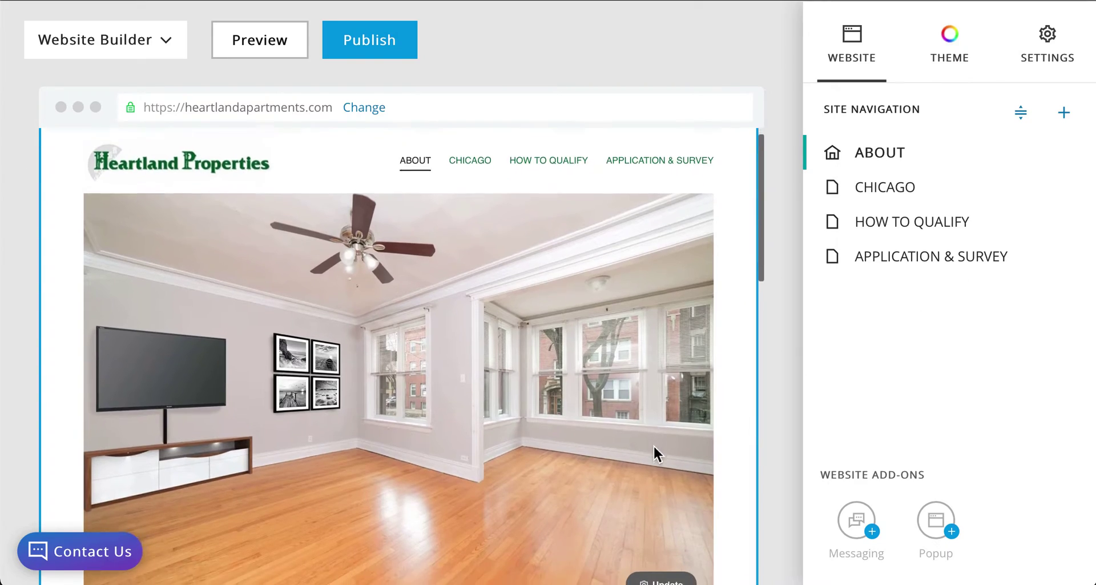
pyautogui.scroll(-10, 653, 444)
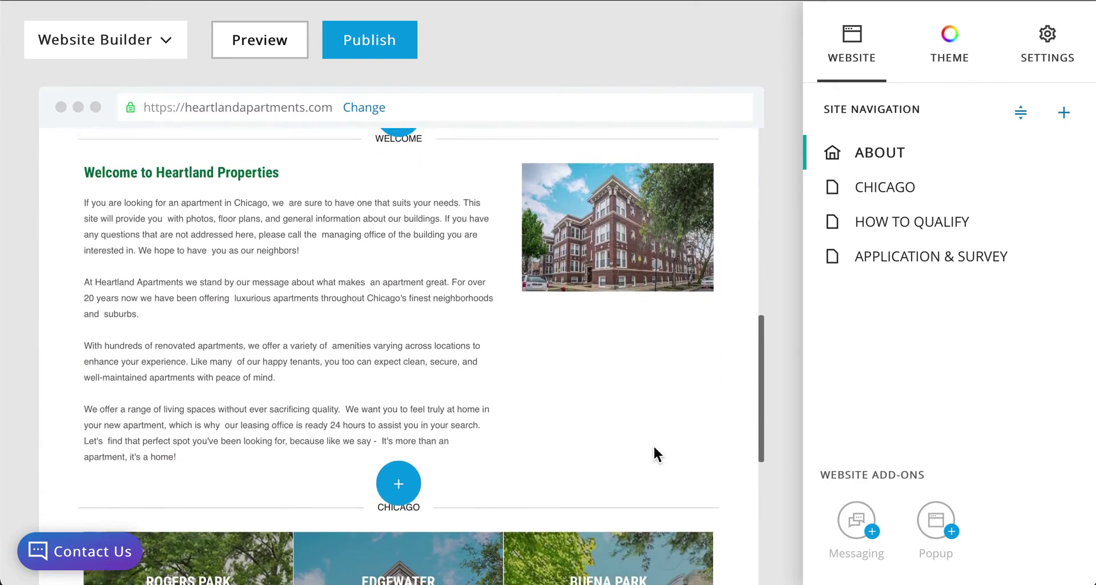
pyautogui.scroll(-3, 653, 447)
pyautogui.scroll(15, 654, 444)
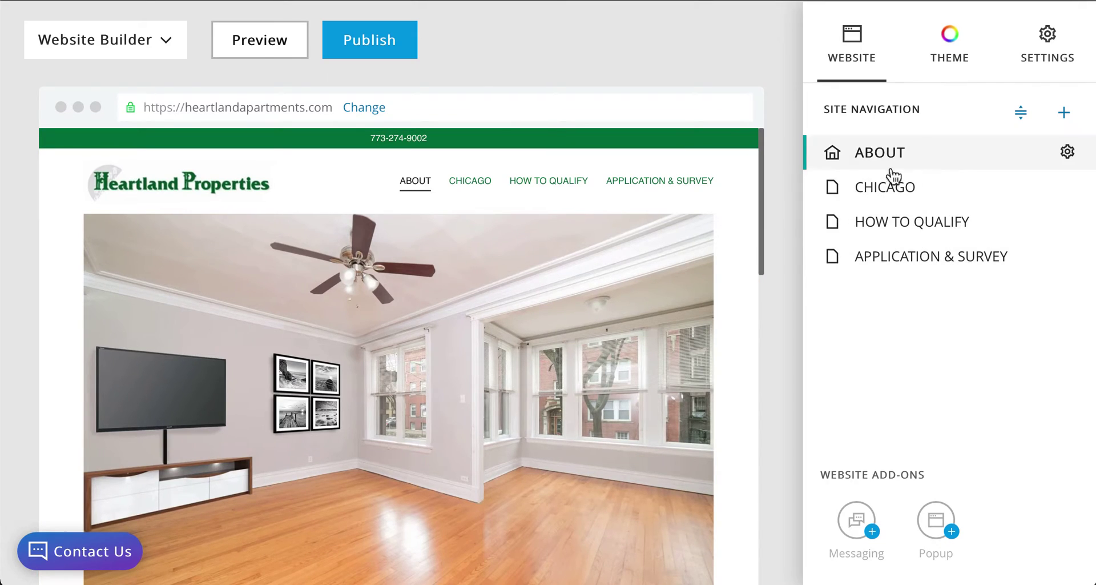
# Add a PayPal Button section with the "Sell a product or service" layout below the downloads on the Application & Survey page.
pyautogui.click(911, 260)
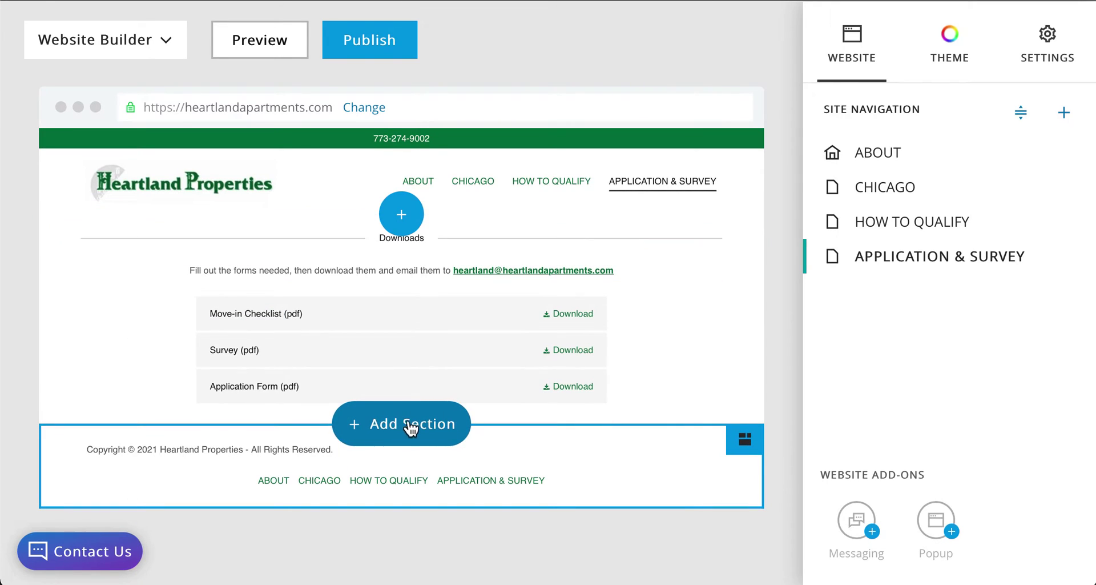
pyautogui.click(414, 428)
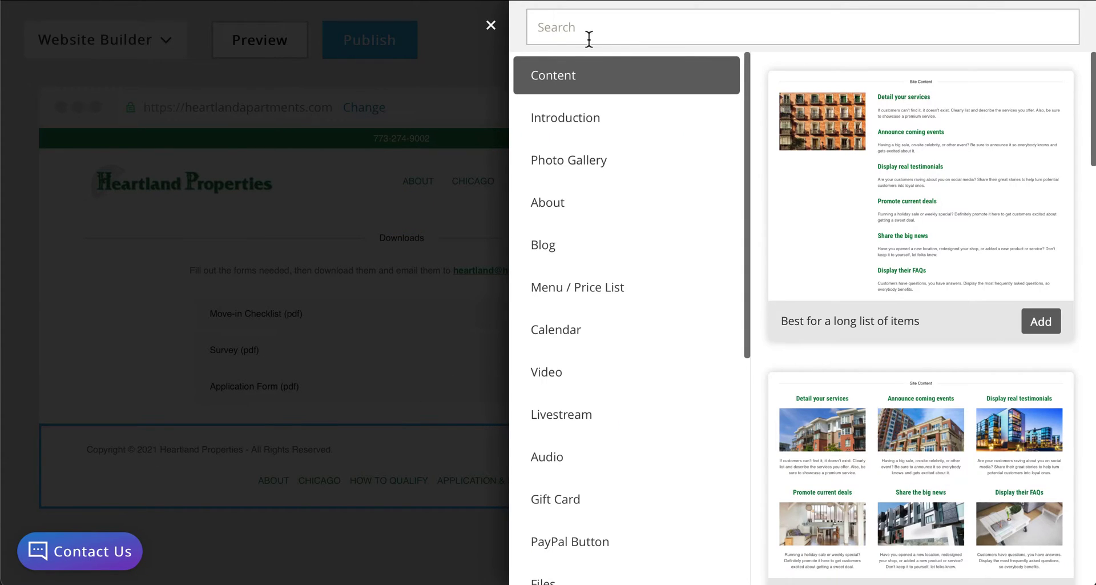
pyautogui.scroll(-1, 628, 367)
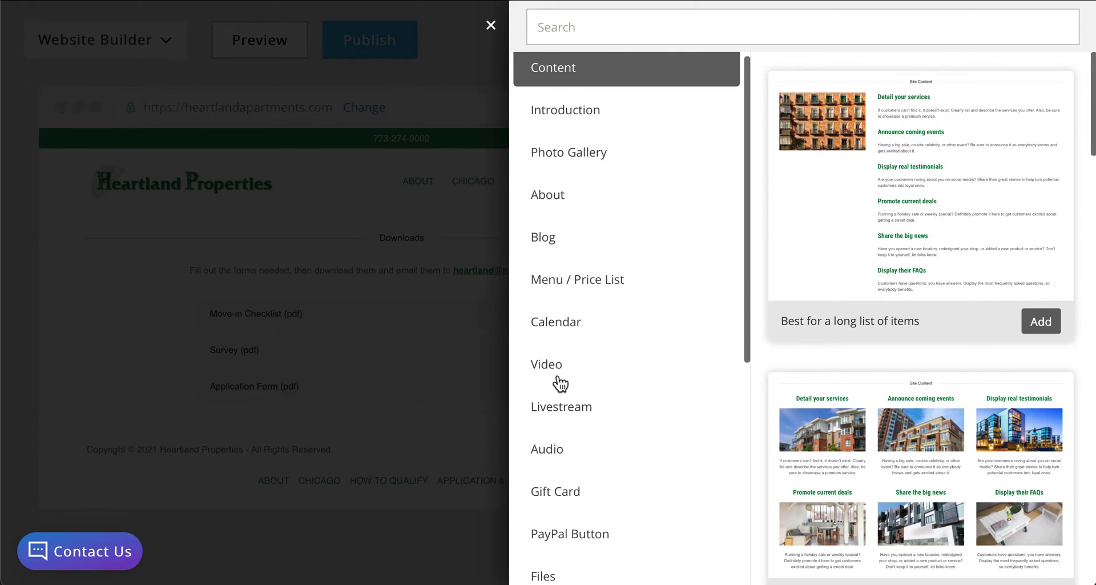
pyautogui.scroll(-3, 609, 445)
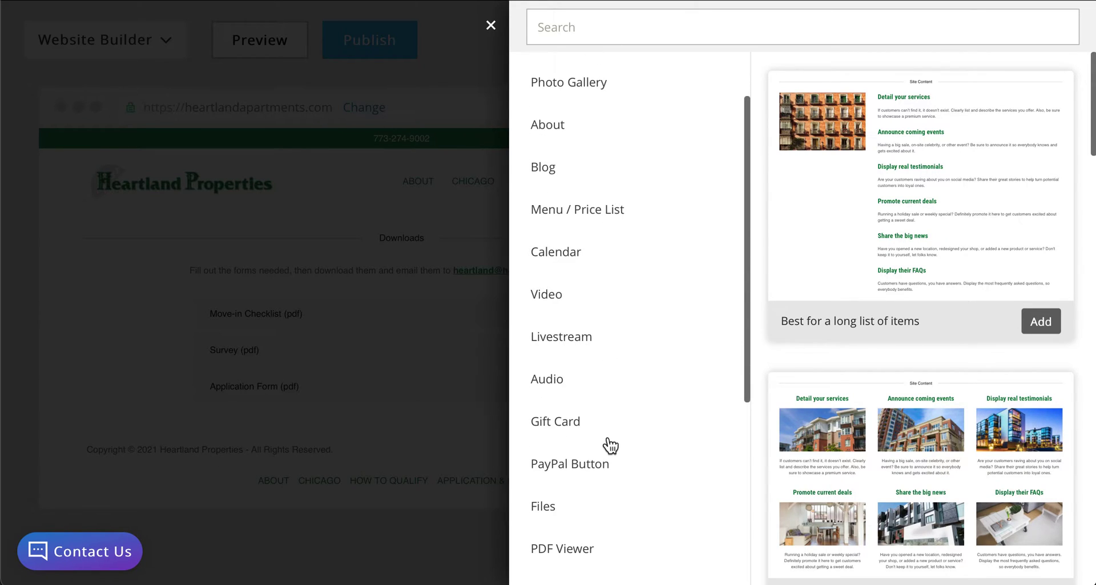
pyautogui.scroll(-8, 610, 444)
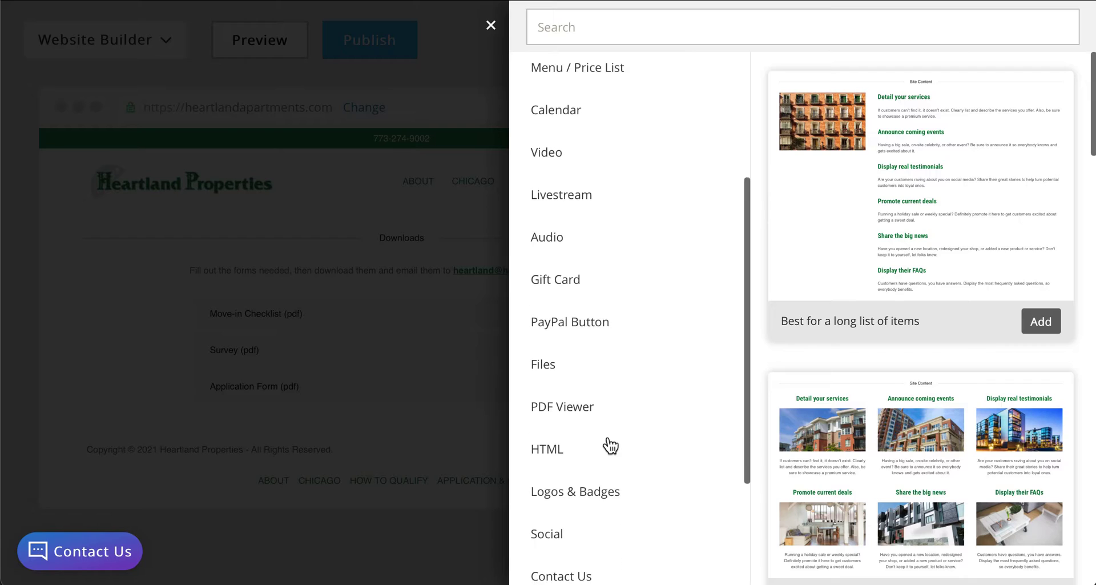
pyautogui.scroll(-5, 611, 445)
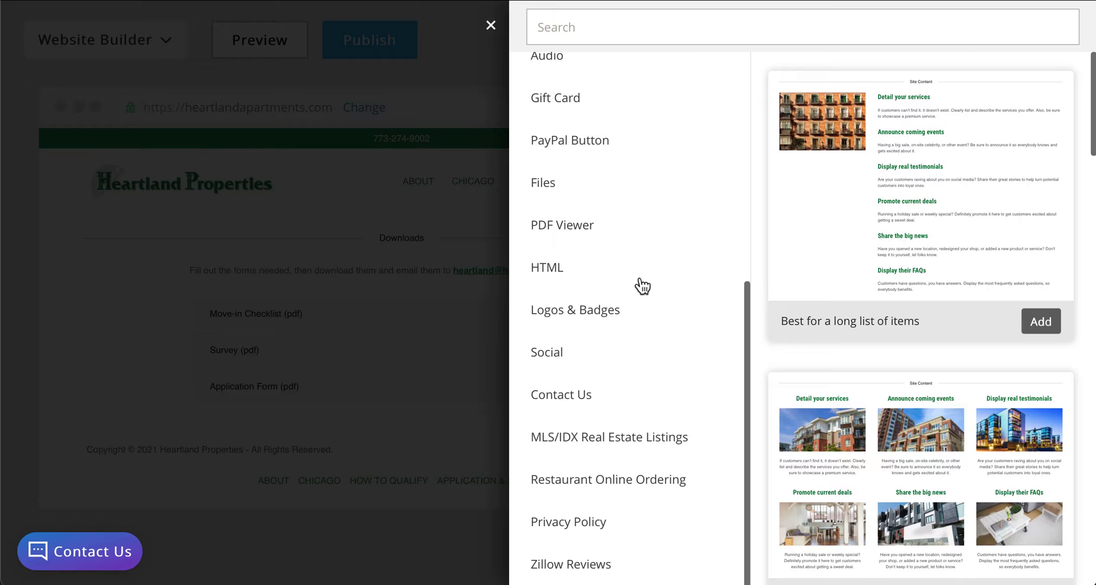
pyautogui.scroll(2, 609, 254)
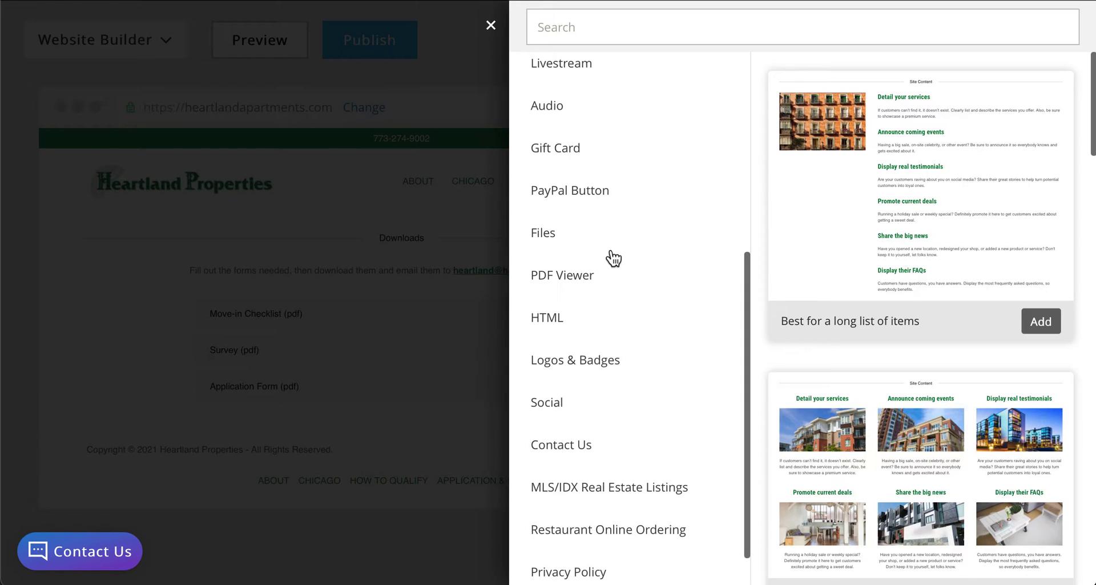
pyautogui.click(561, 194)
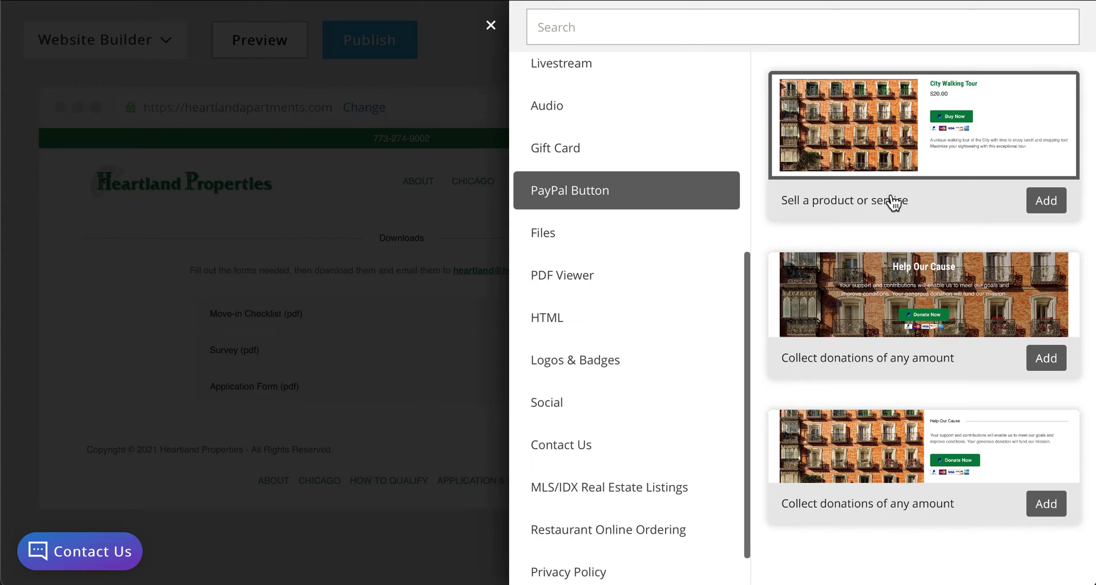
pyautogui.click(1045, 201)
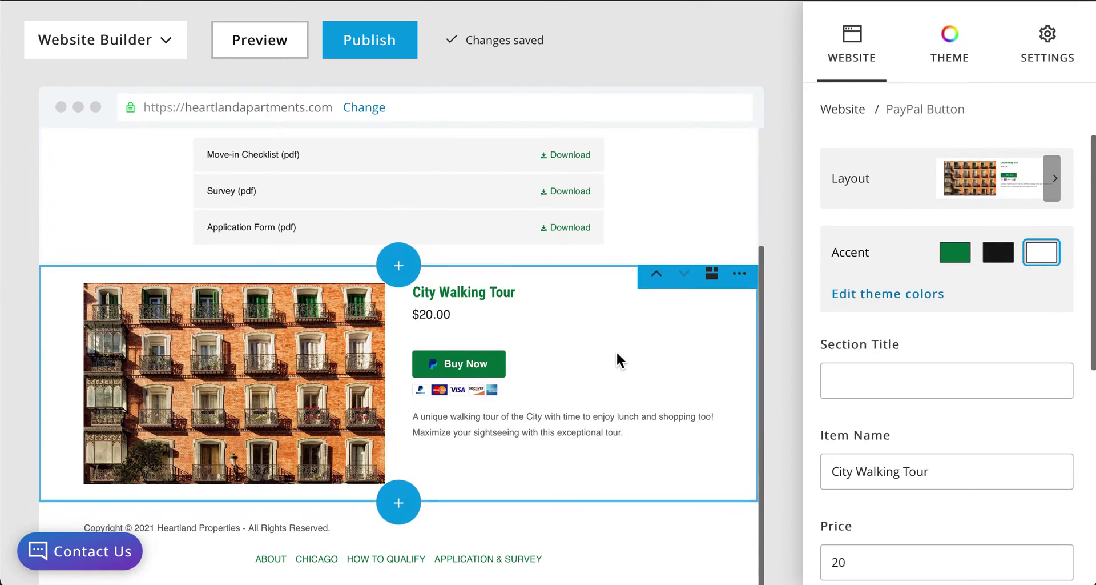
pyautogui.scroll(1, 616, 352)
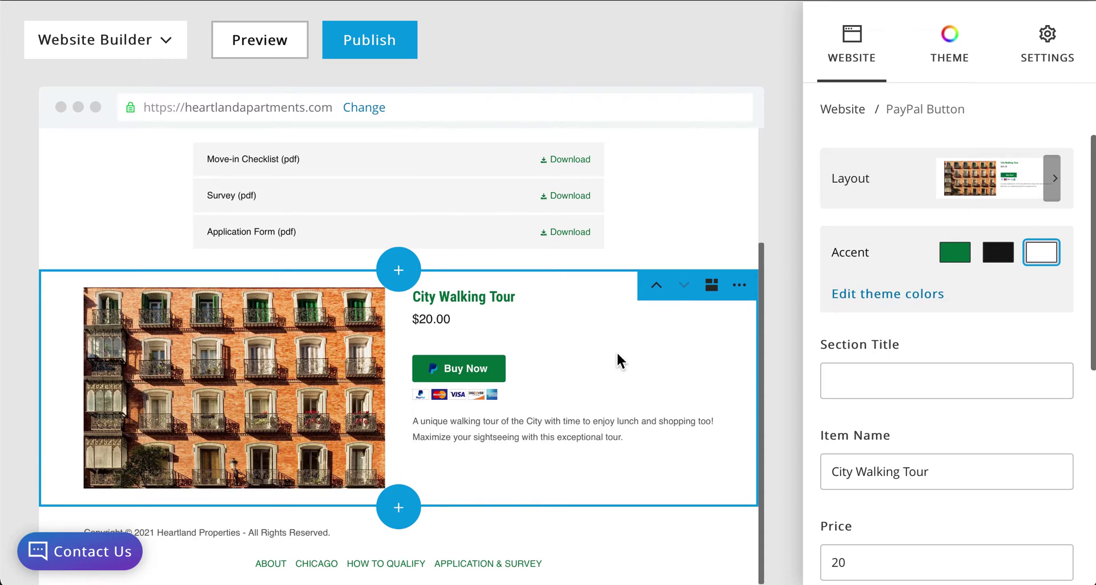
# Examine the PayPal section's editable title and its settings for item name, price, shipping fee, description and product image.
pyautogui.click(505, 301)
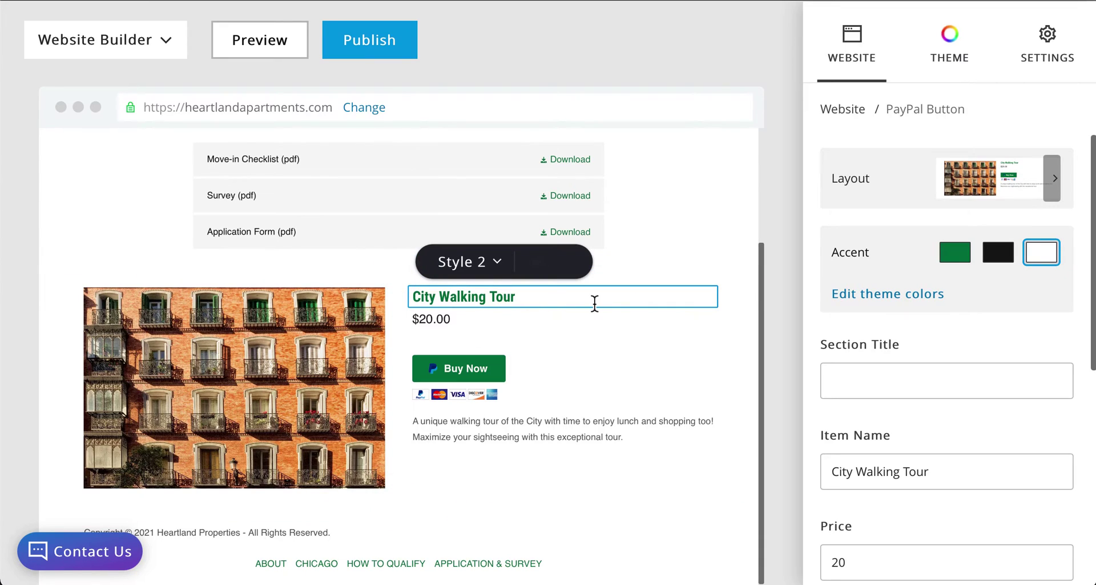
pyautogui.click(954, 467)
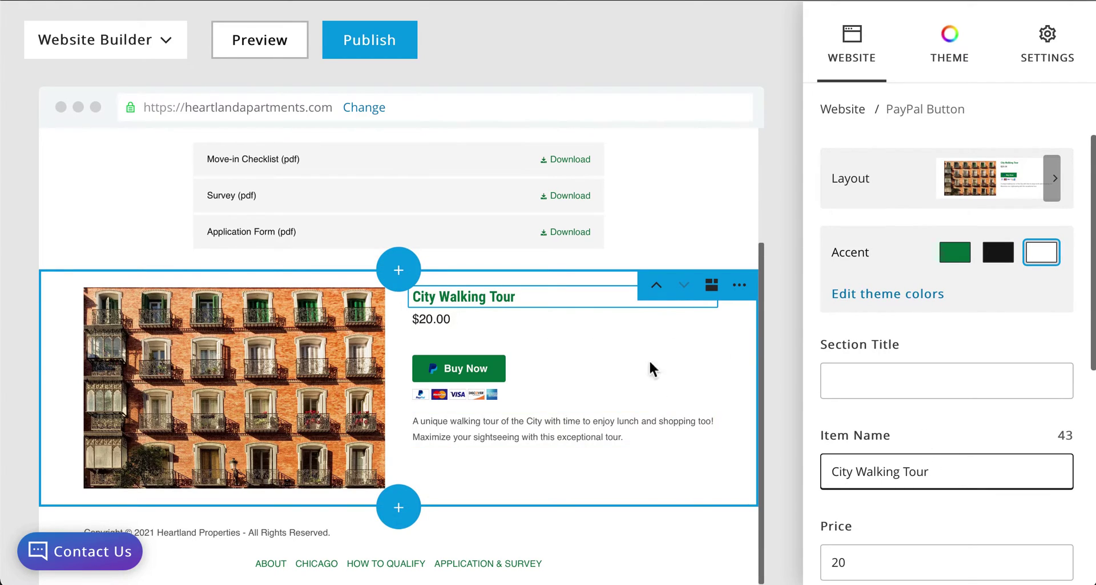
pyautogui.click(533, 298)
pyautogui.moveTo(529, 298); pyautogui.dragTo(449, 299)
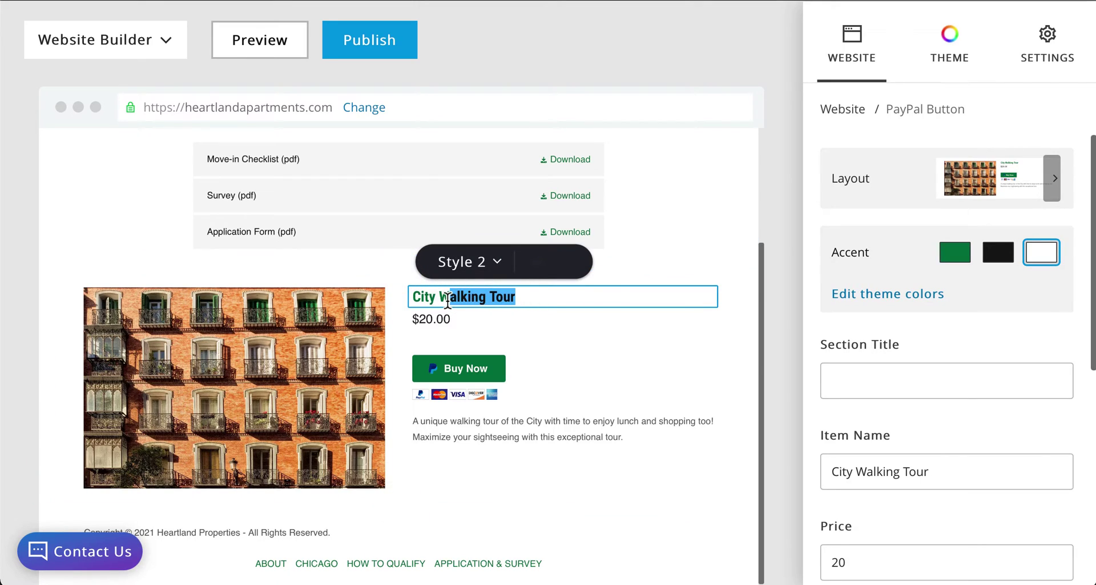
pyautogui.click(582, 295)
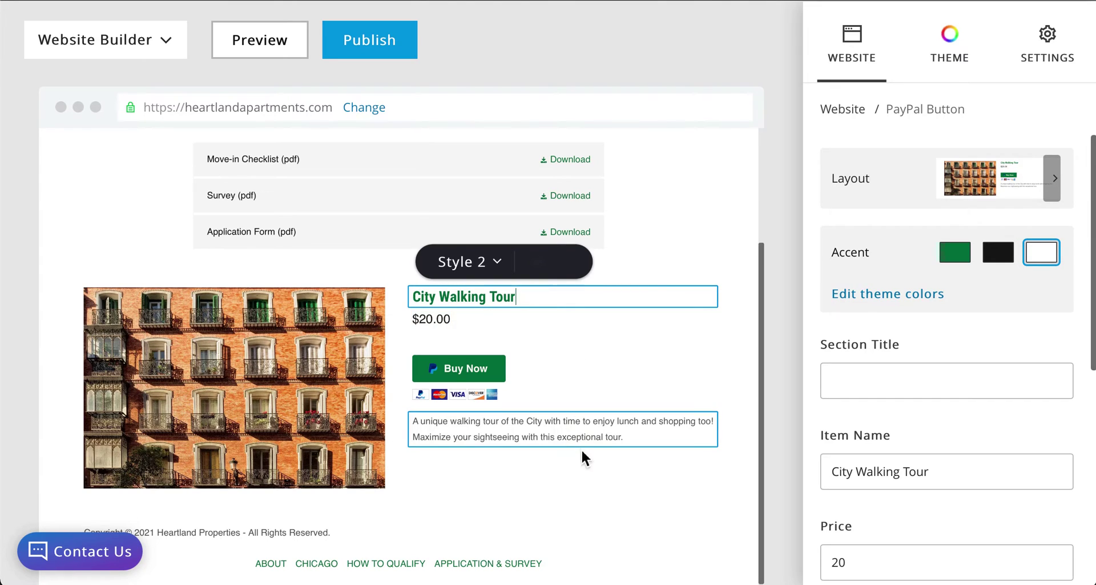
pyautogui.scroll(-1, 585, 471)
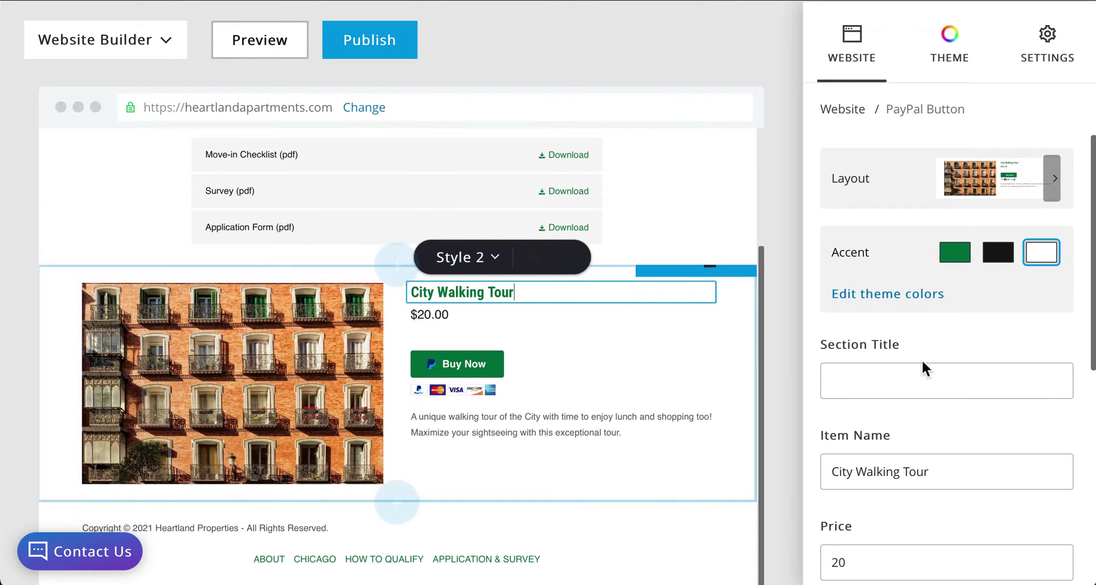
pyautogui.scroll(-6, 922, 359)
pyautogui.scroll(3, 921, 359)
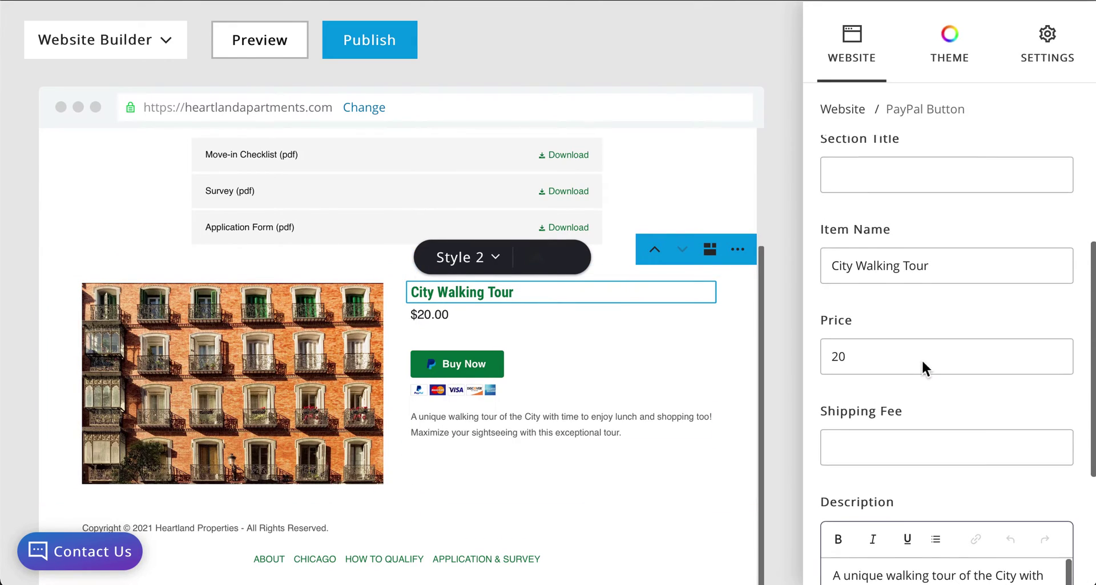
pyautogui.scroll(-1, 921, 359)
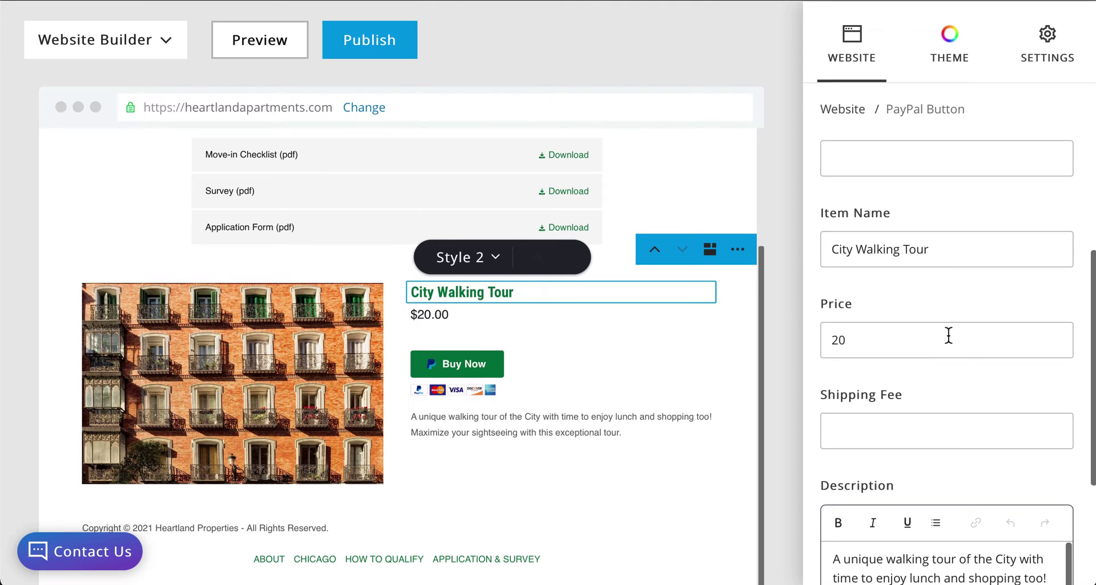
pyautogui.scroll(-4, 949, 356)
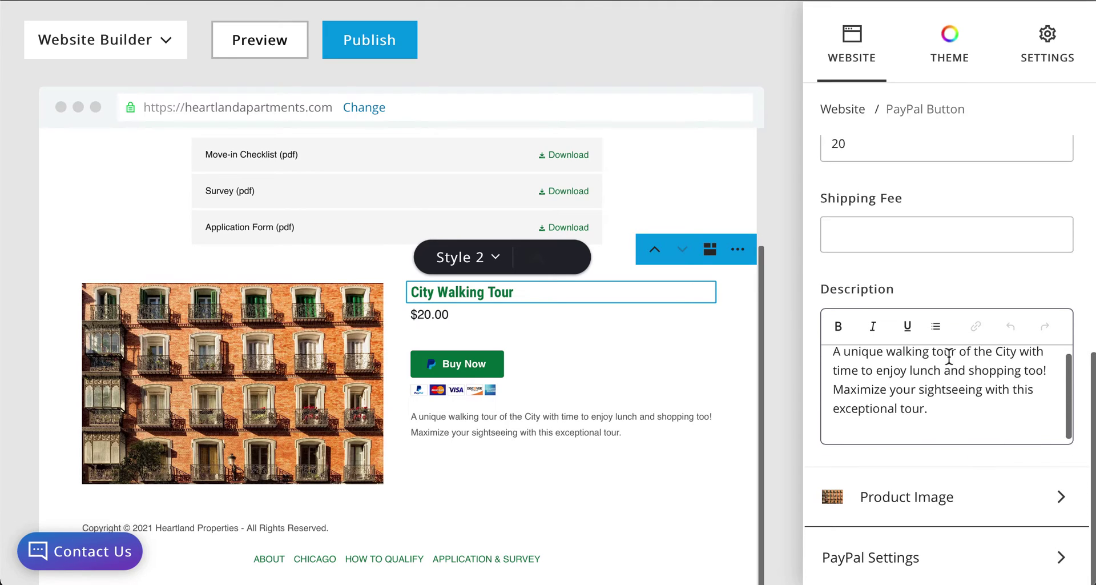
pyautogui.scroll(1, 949, 357)
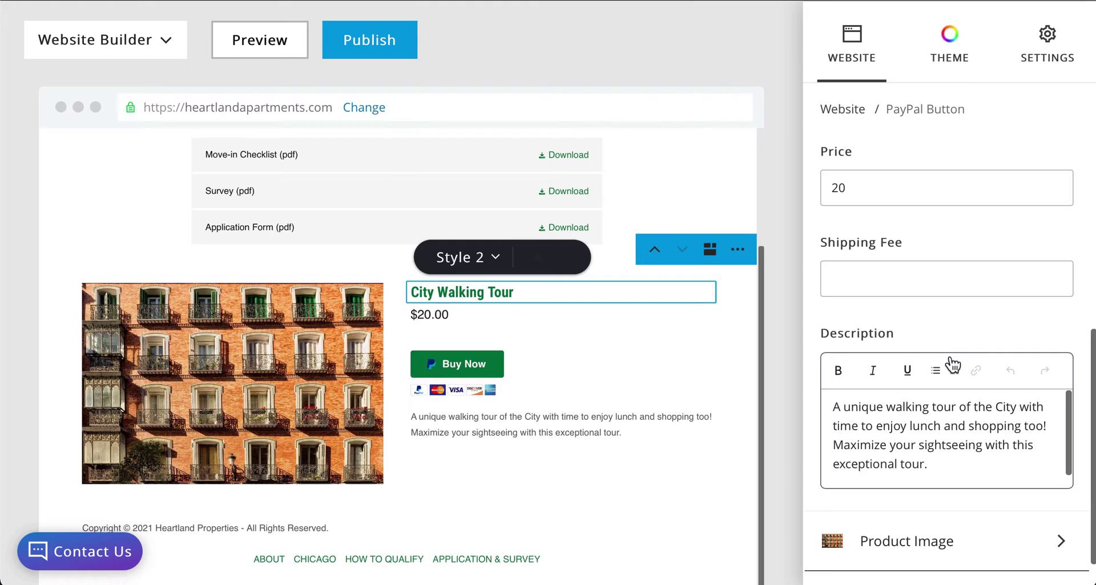
# Review the PayPal item's description and open its product image settings, trying out the image zoom.
pyautogui.scroll(-1, 936, 483)
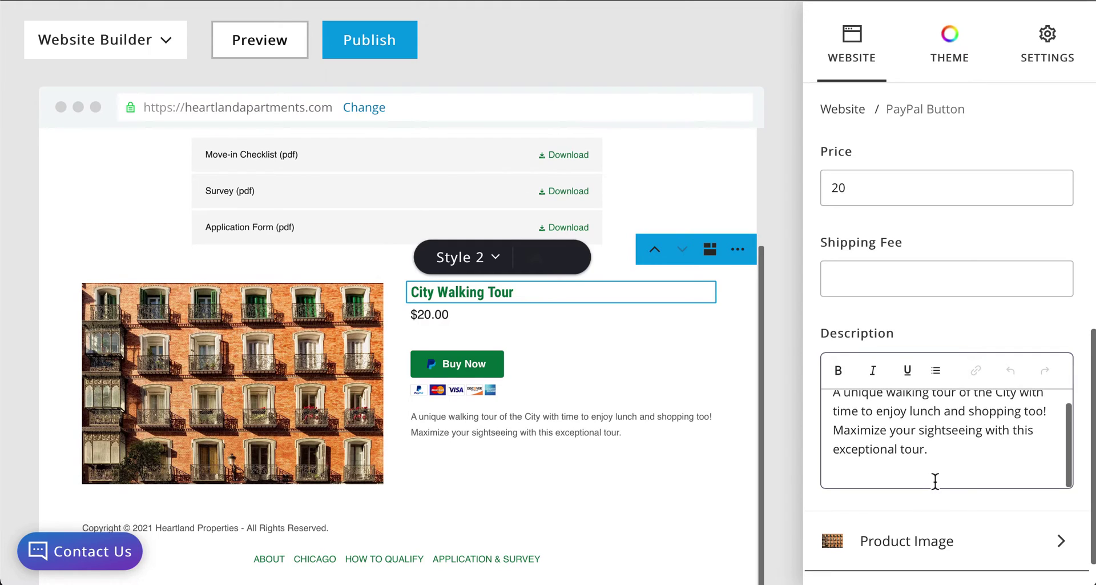
pyautogui.click(928, 456)
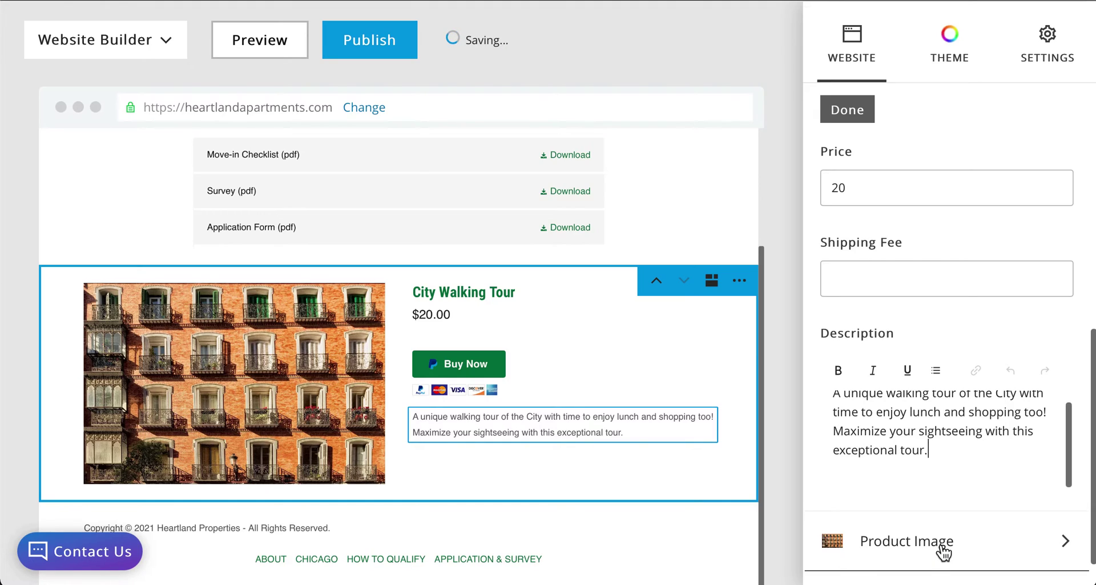
pyautogui.click(1067, 542)
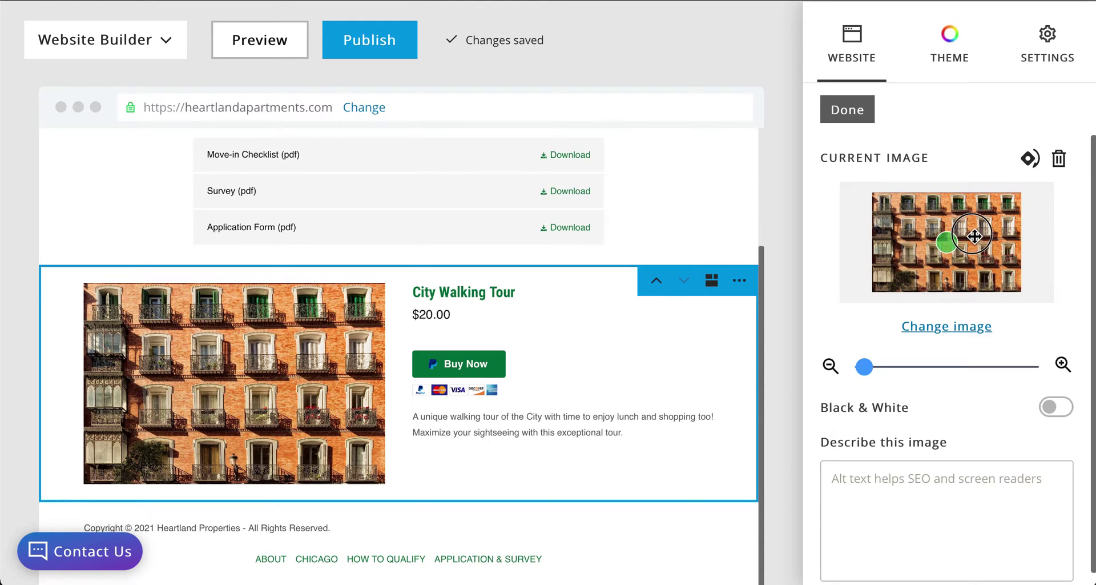
pyautogui.moveTo(874, 354); pyautogui.dragTo(847, 370)
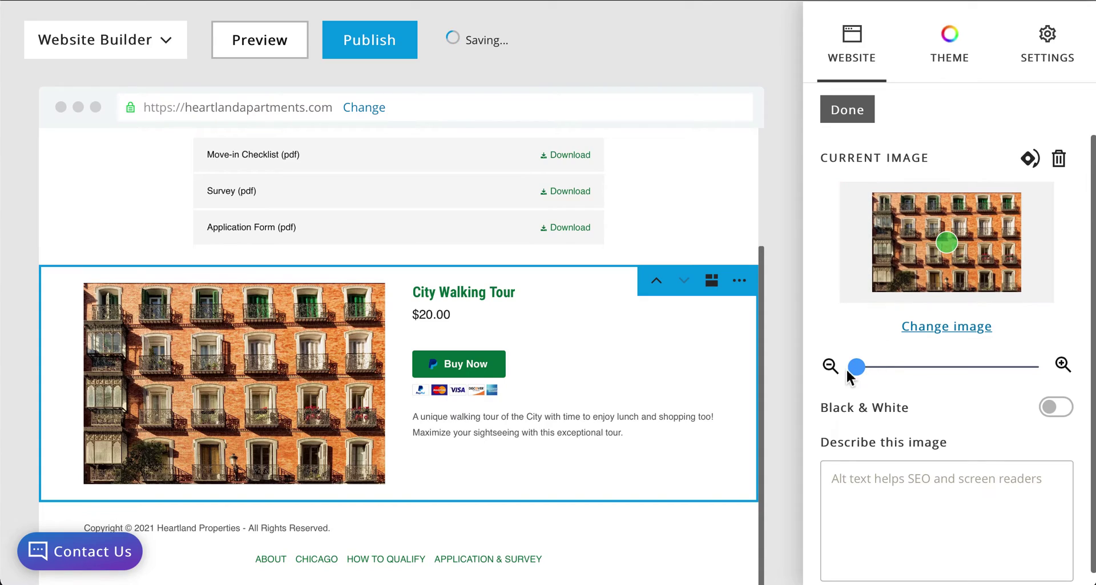
# Browse the recently added images, collections and stock media available as a replacement product image, and close the library without choosing one.
pyautogui.click(949, 330)
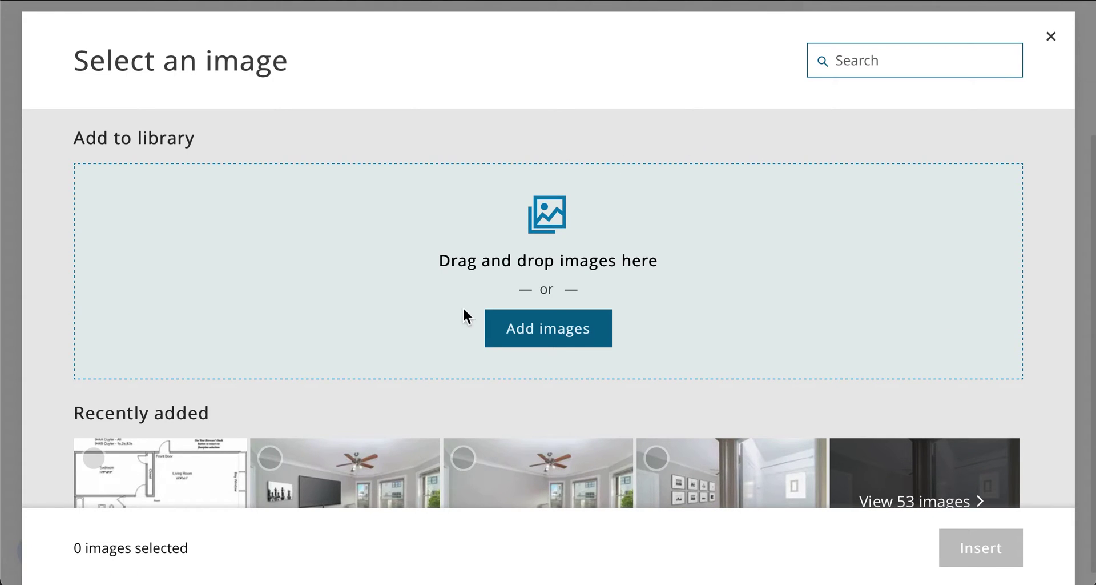
pyautogui.scroll(-6, 745, 295)
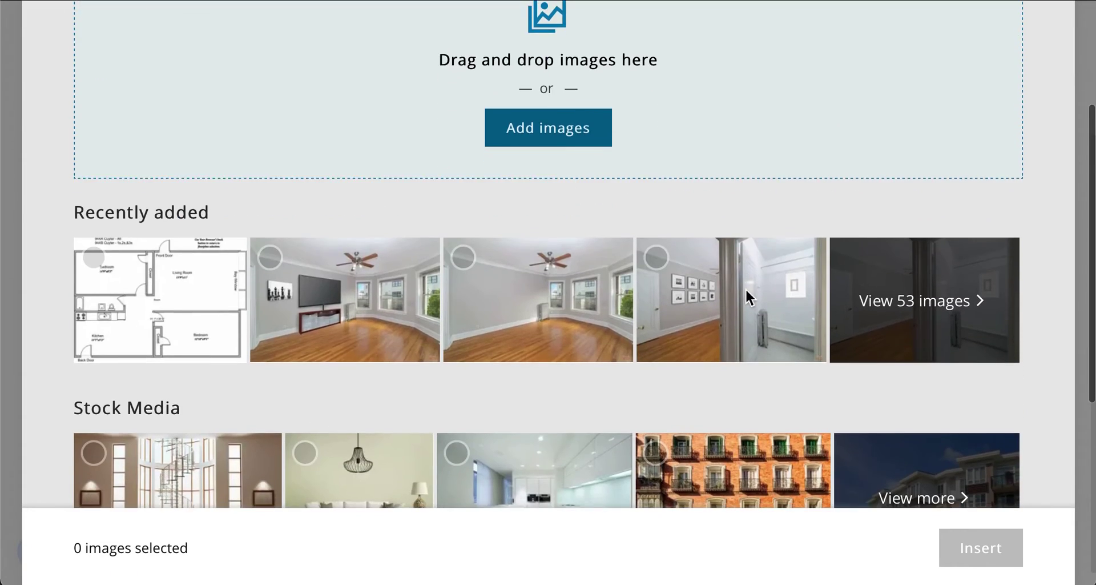
pyautogui.scroll(-3, 745, 290)
pyautogui.scroll(8, 745, 287)
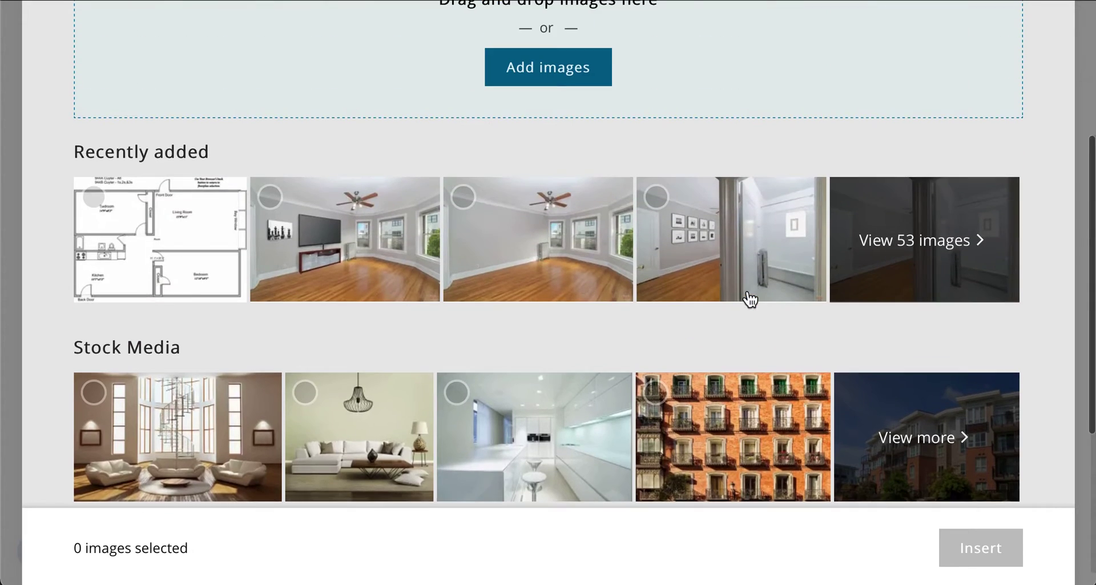
pyautogui.scroll(2, 750, 299)
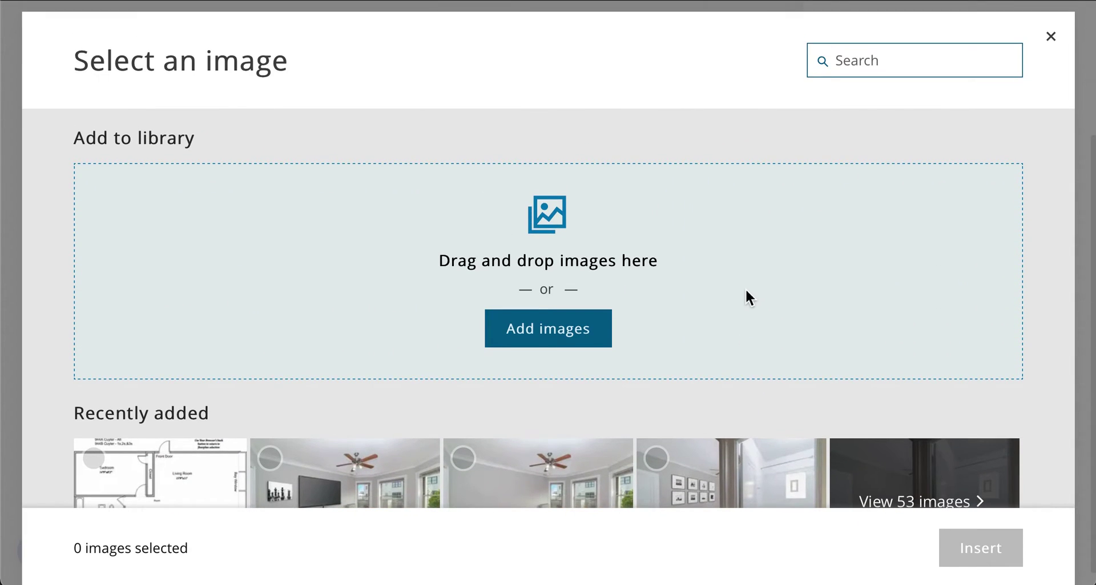
pyautogui.scroll(-7, 745, 286)
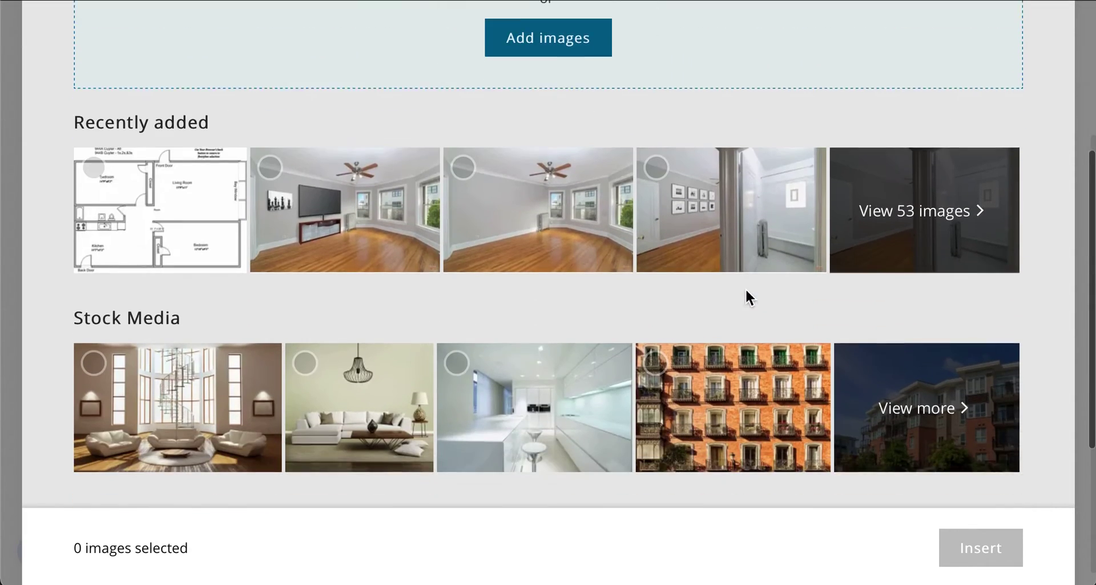
pyautogui.scroll(-3, 745, 290)
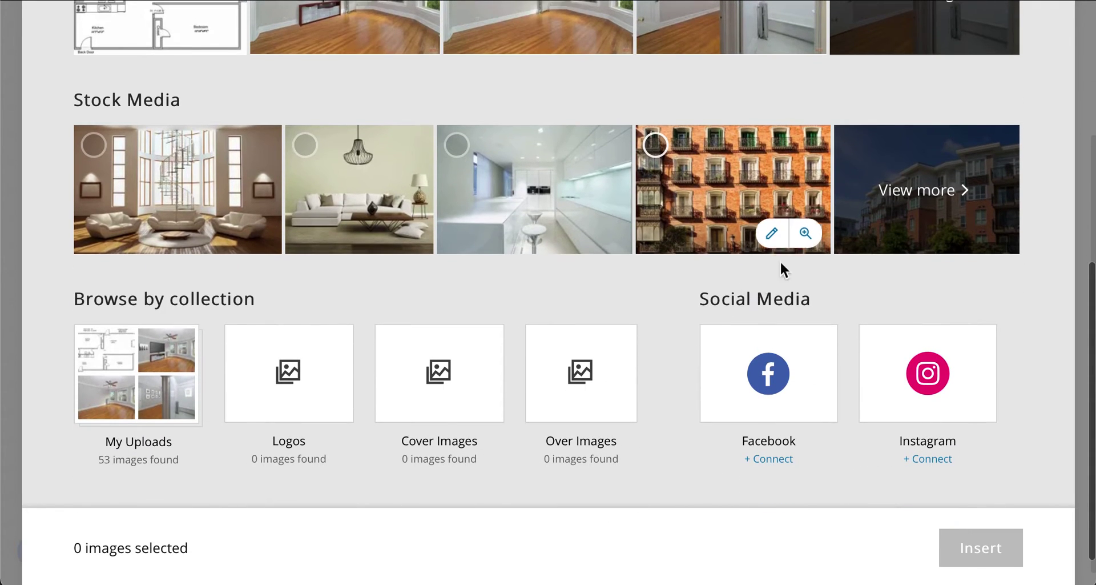
pyautogui.click(927, 194)
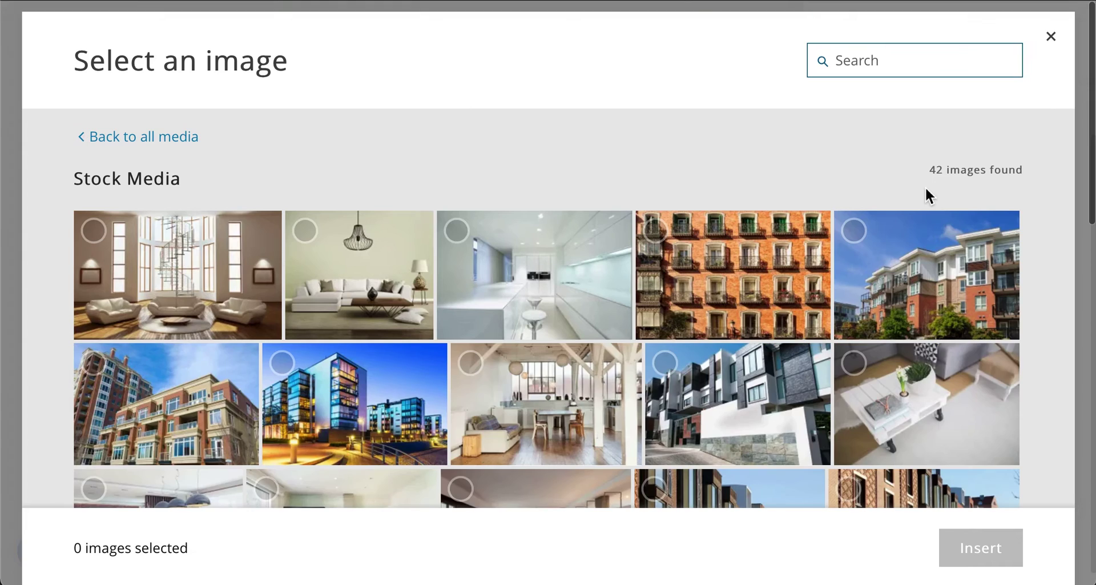
pyautogui.scroll(-10, 947, 311)
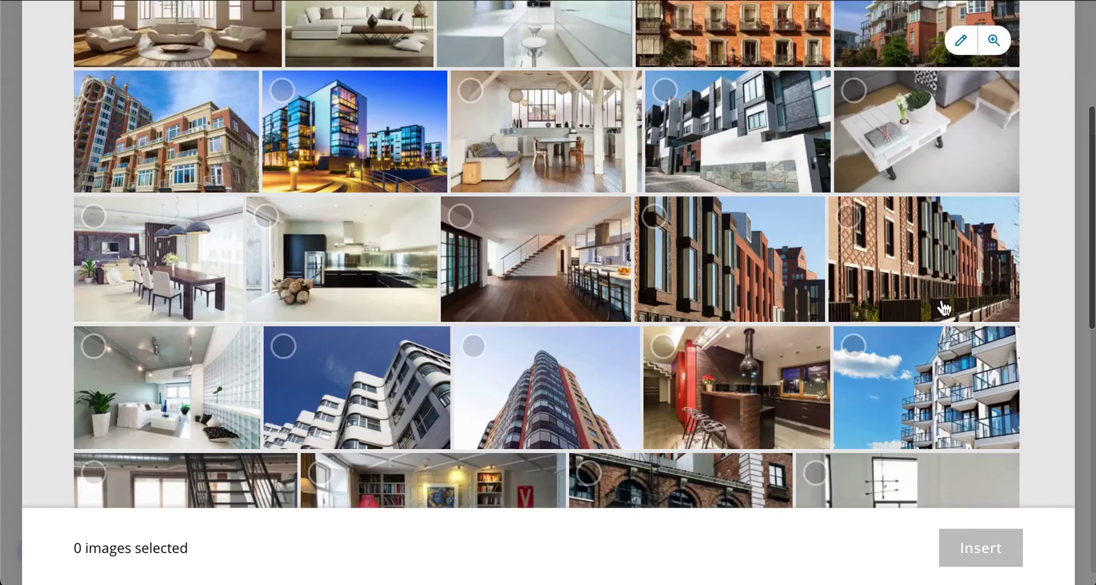
pyautogui.scroll(-5, 944, 308)
pyautogui.scroll(15, 943, 309)
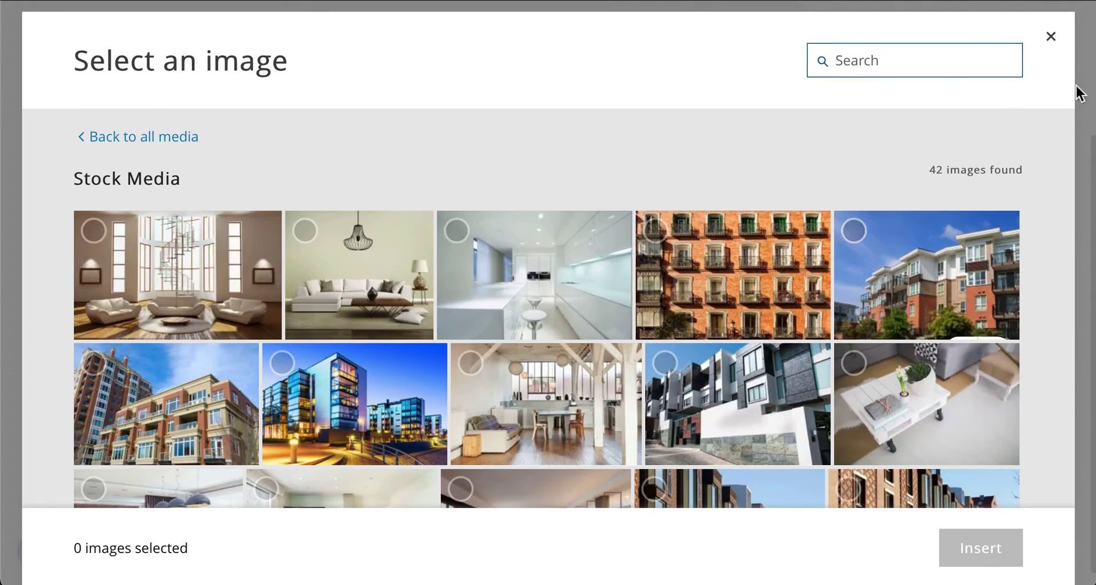
pyautogui.click(1051, 37)
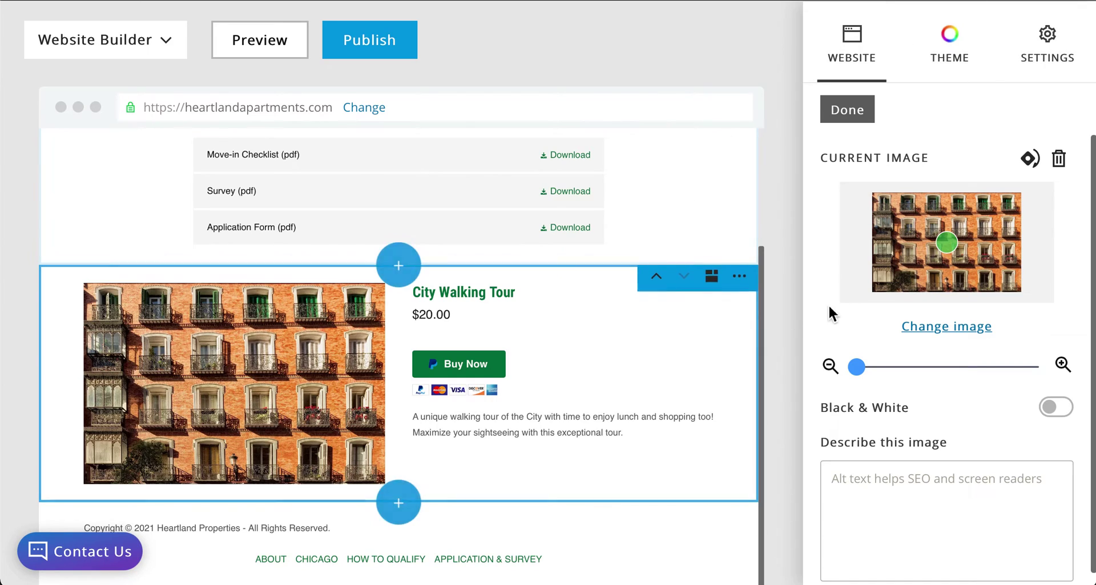
# Remove the product image from the City Walking Tour section and review the Buy Now button's PayPal email, label and currency options.
pyautogui.click(1060, 162)
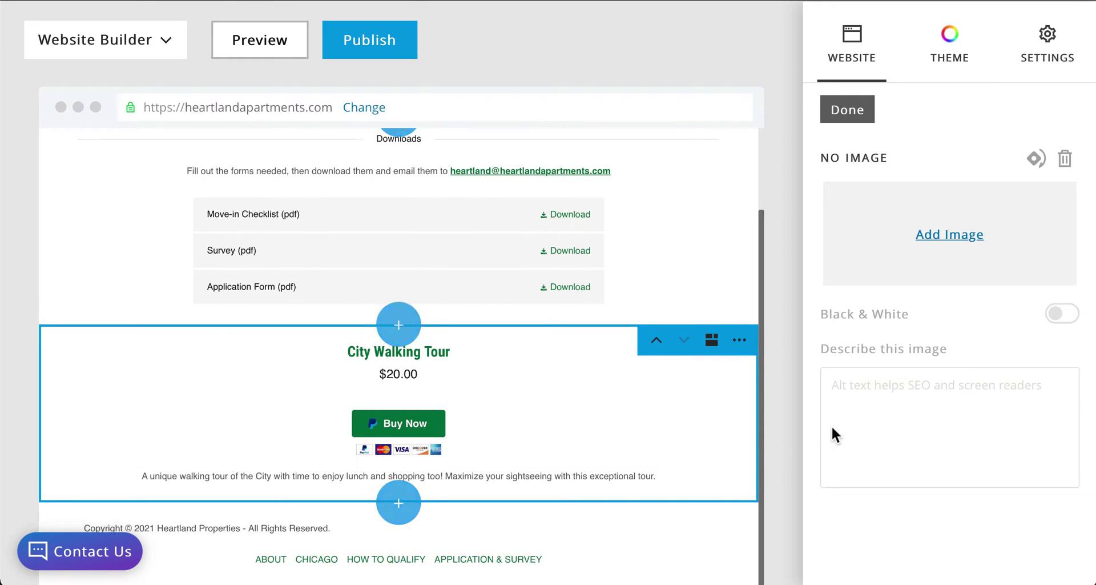
pyautogui.click(418, 425)
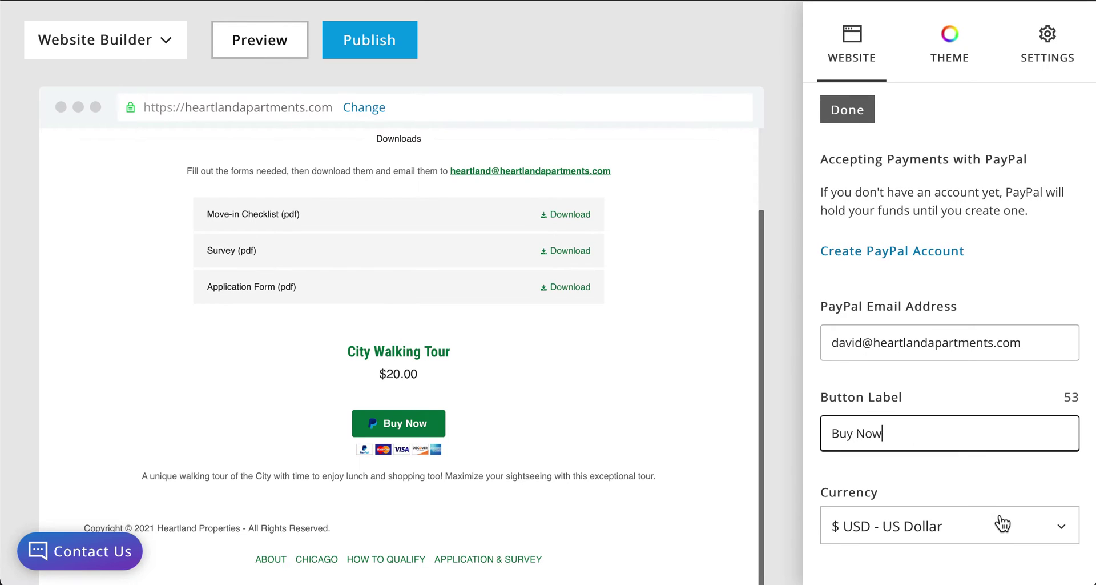
pyautogui.click(1062, 534)
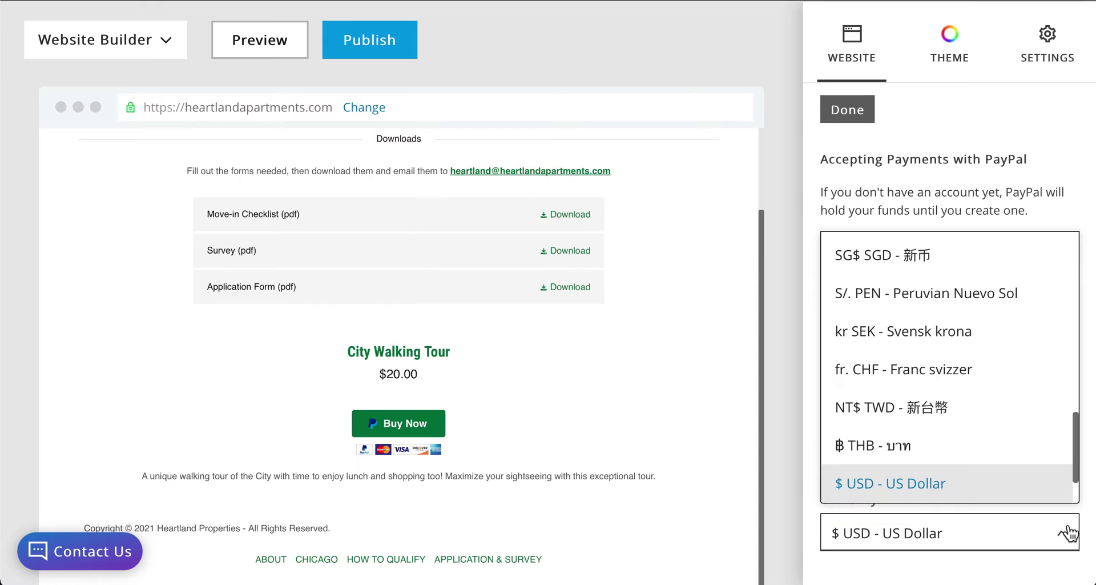
pyautogui.click(970, 540)
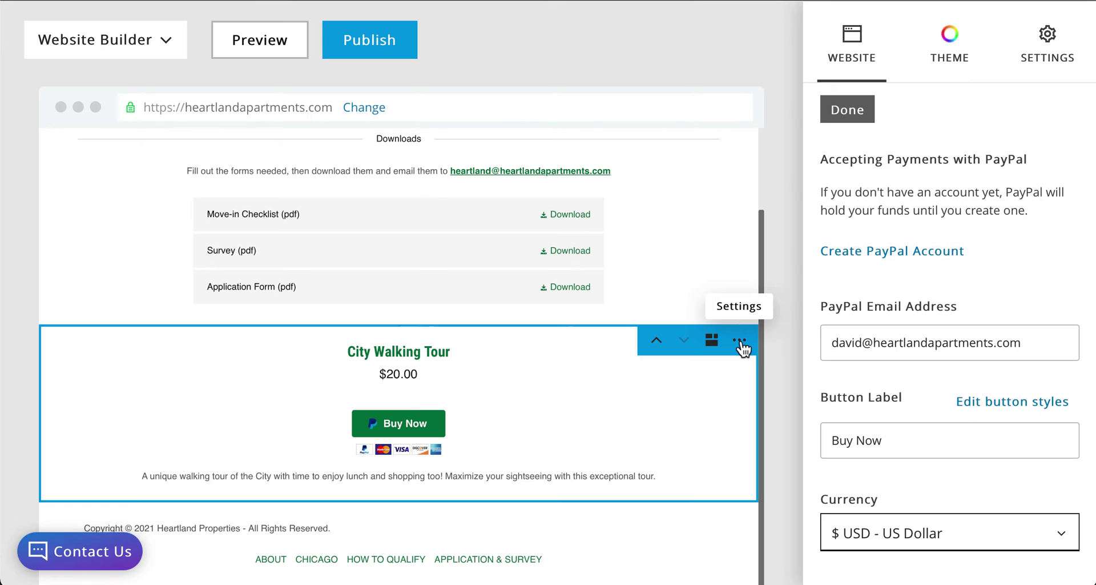
# Move the City Walking Tour section above the Downloads section and look over the alternative PayPal Button layouts.
pyautogui.click(658, 341)
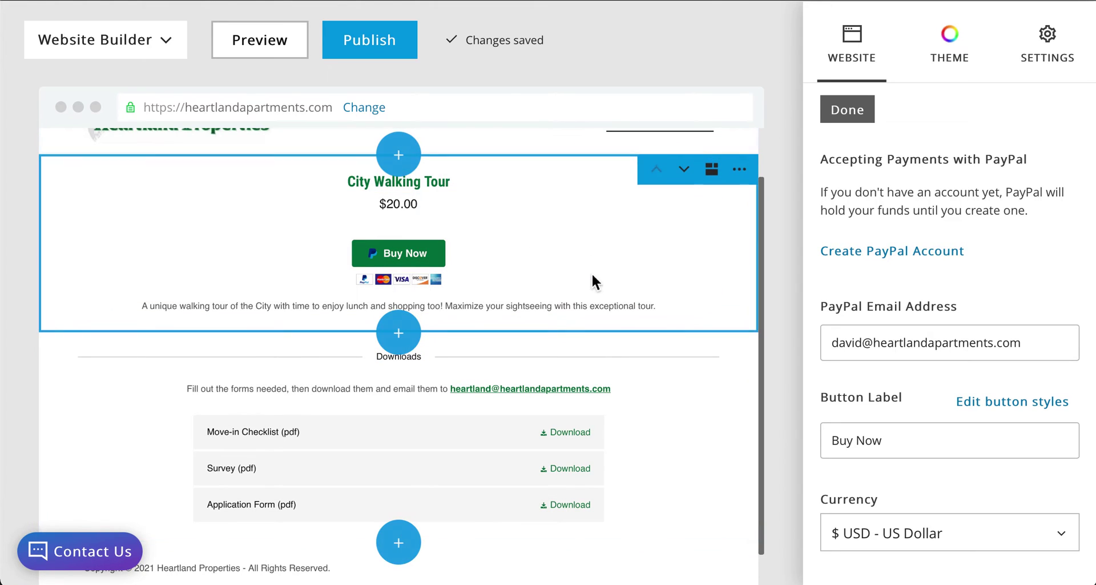
pyautogui.click(711, 170)
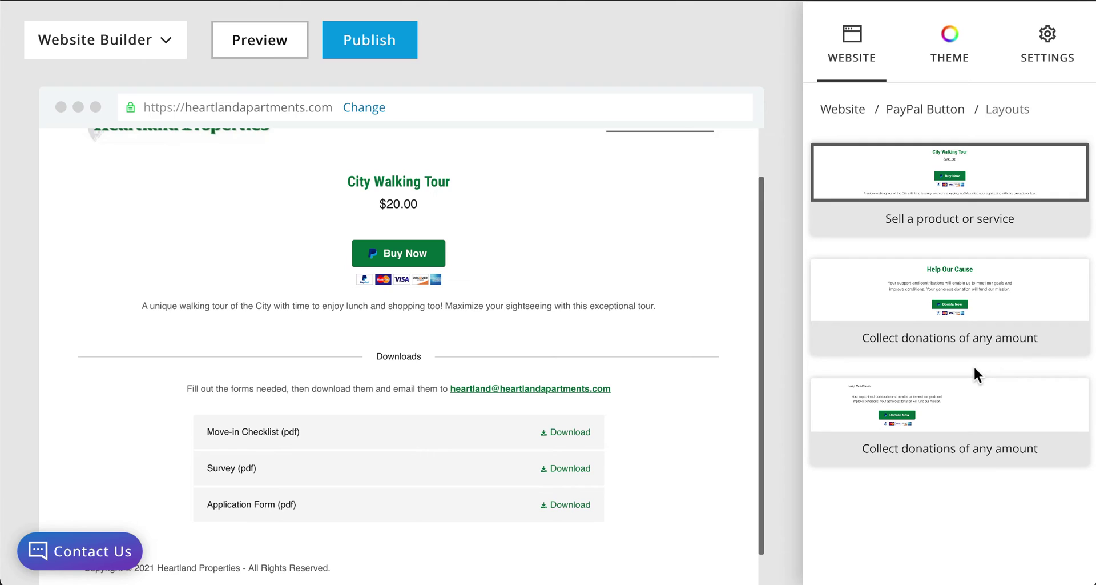
pyautogui.click(511, 254)
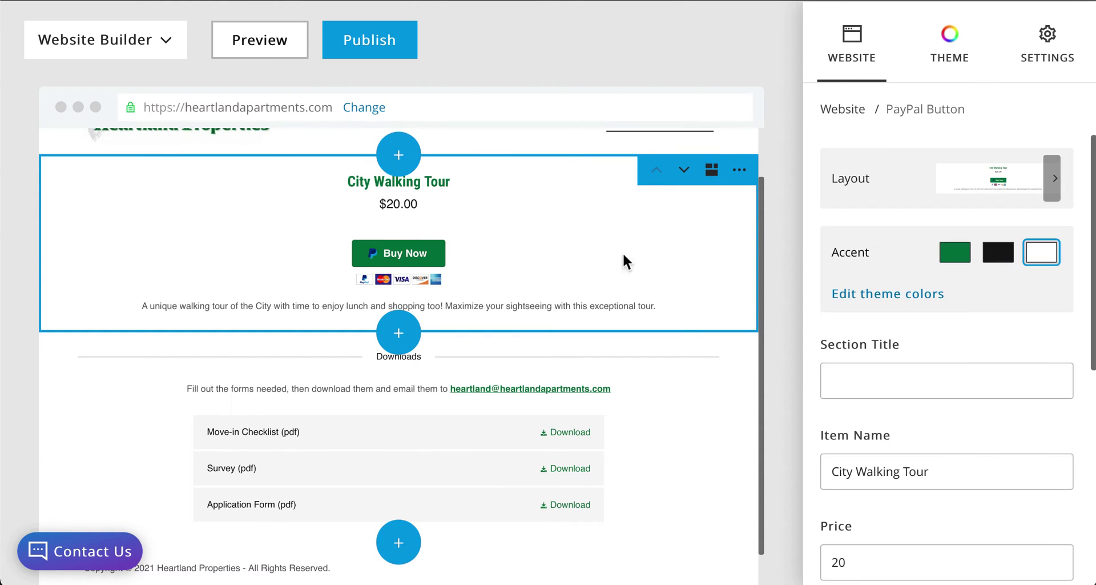
# Move the City Walking Tour section from the Application & Survey page to the Chicago page.
pyautogui.click(740, 173)
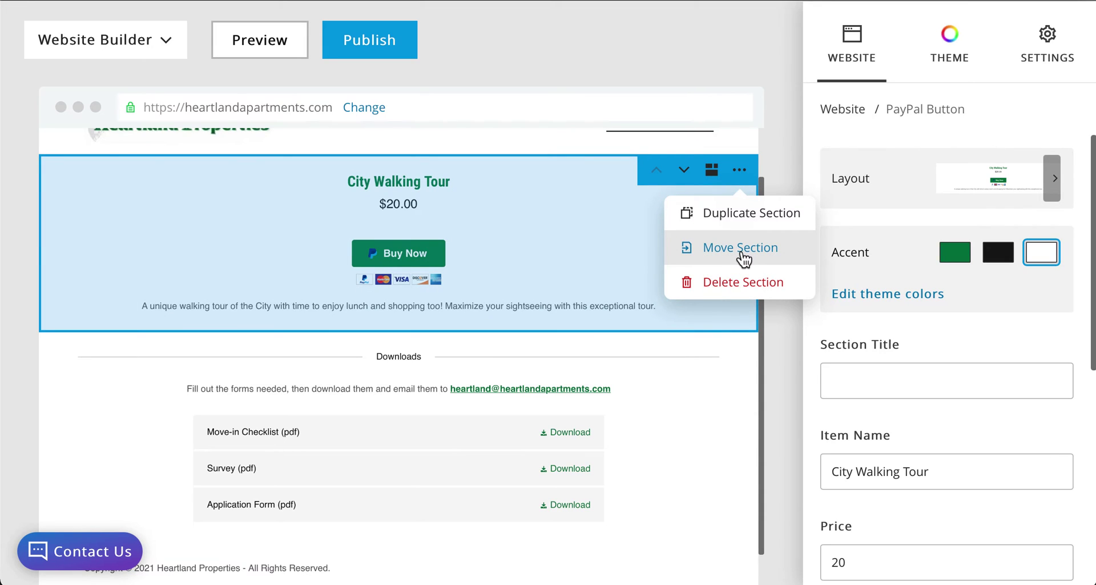
pyautogui.click(742, 253)
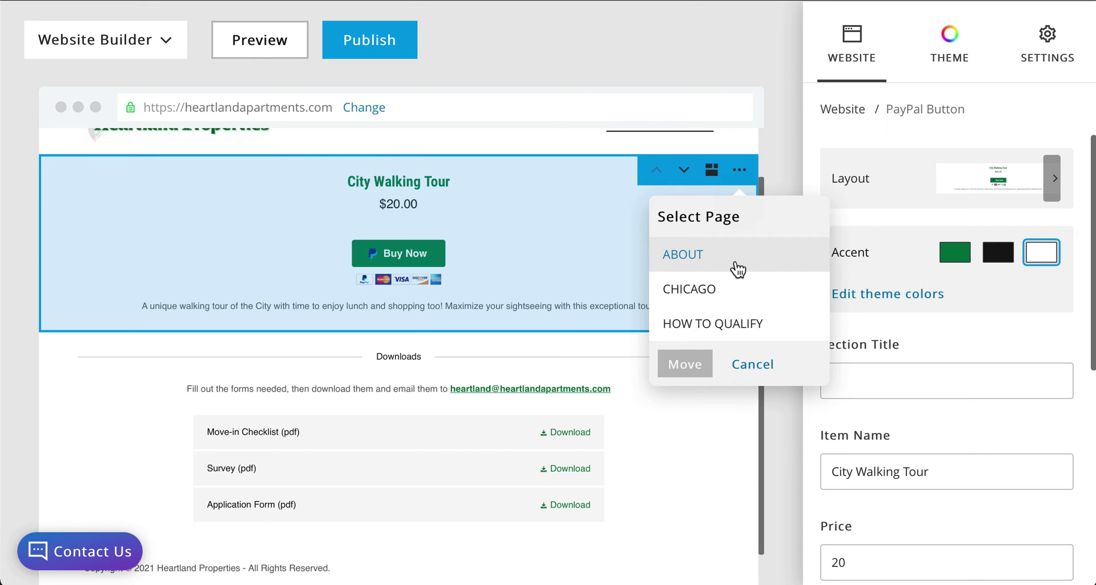
pyautogui.click(707, 292)
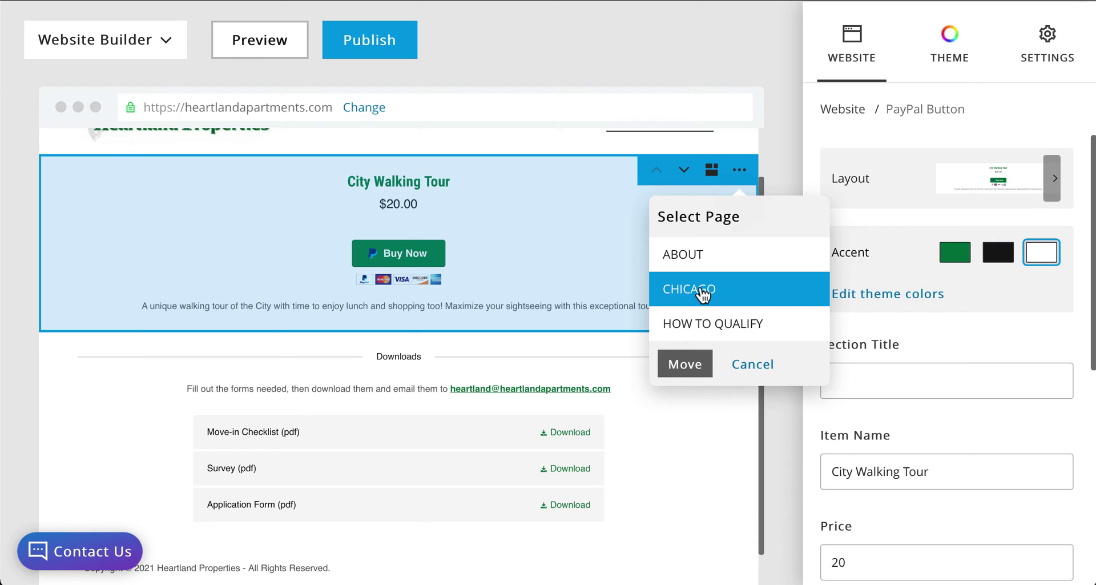
pyautogui.click(691, 366)
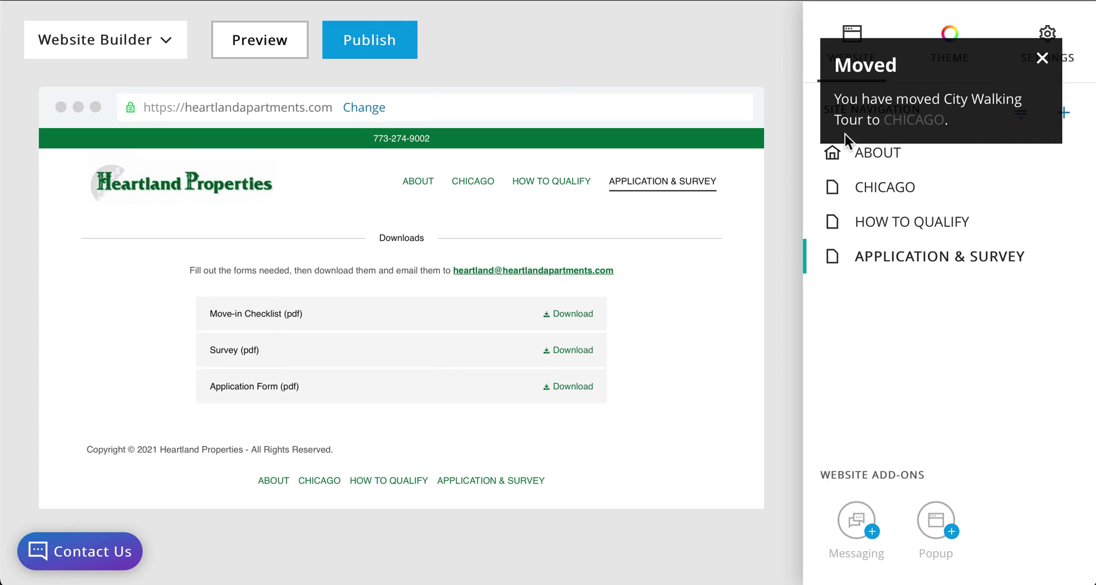
# Delete the City Walking Tour section at the end of the Chicago page and return to the Application & Survey page.
pyautogui.click(880, 190)
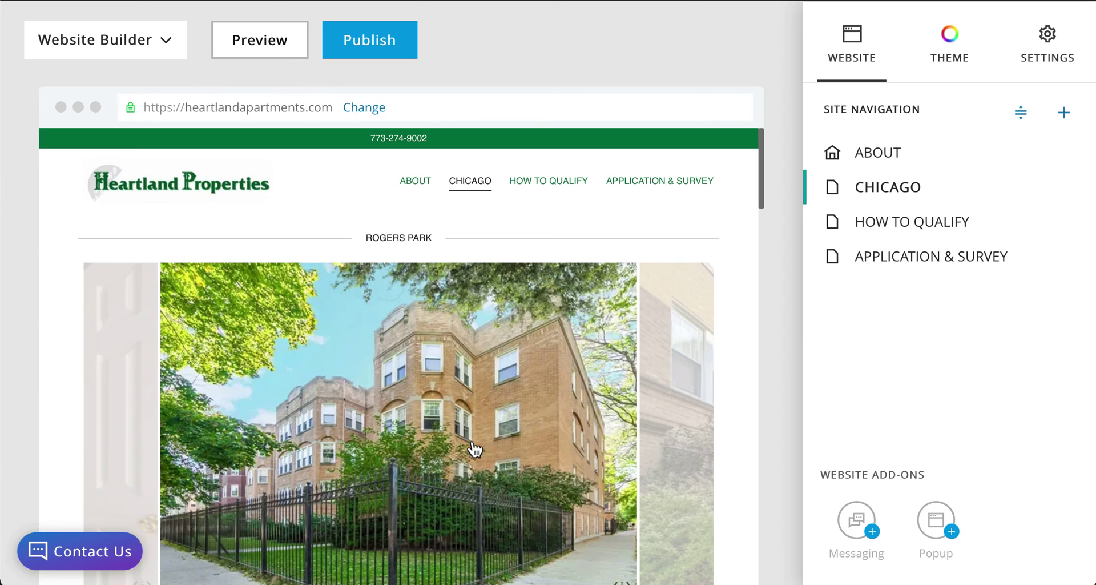
pyautogui.scroll(-3, 477, 449)
pyautogui.scroll(-5, 580, 426)
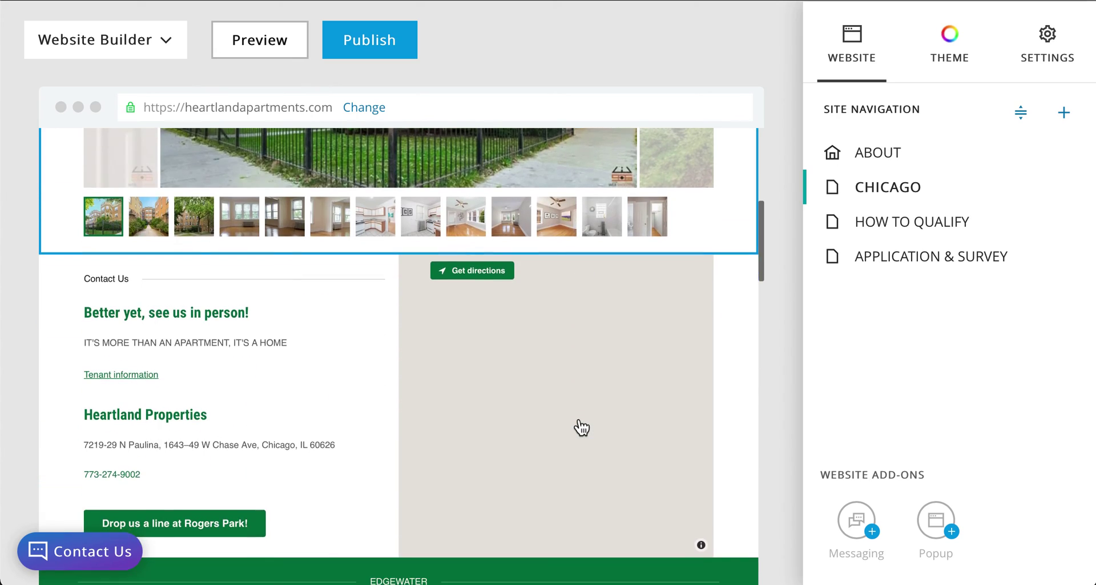
pyautogui.scroll(-8, 582, 427)
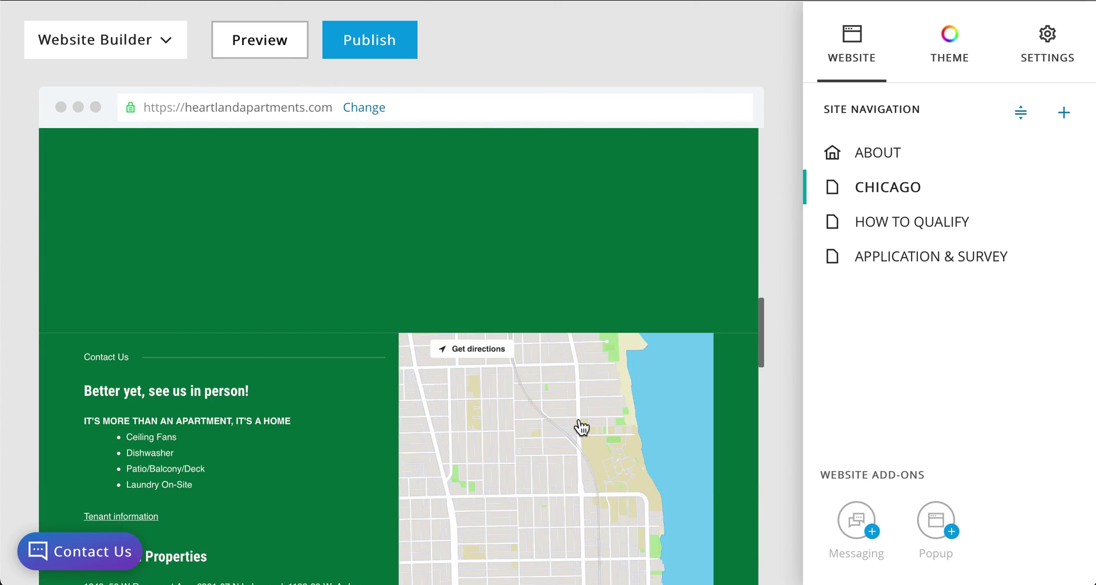
pyautogui.scroll(-9, 581, 427)
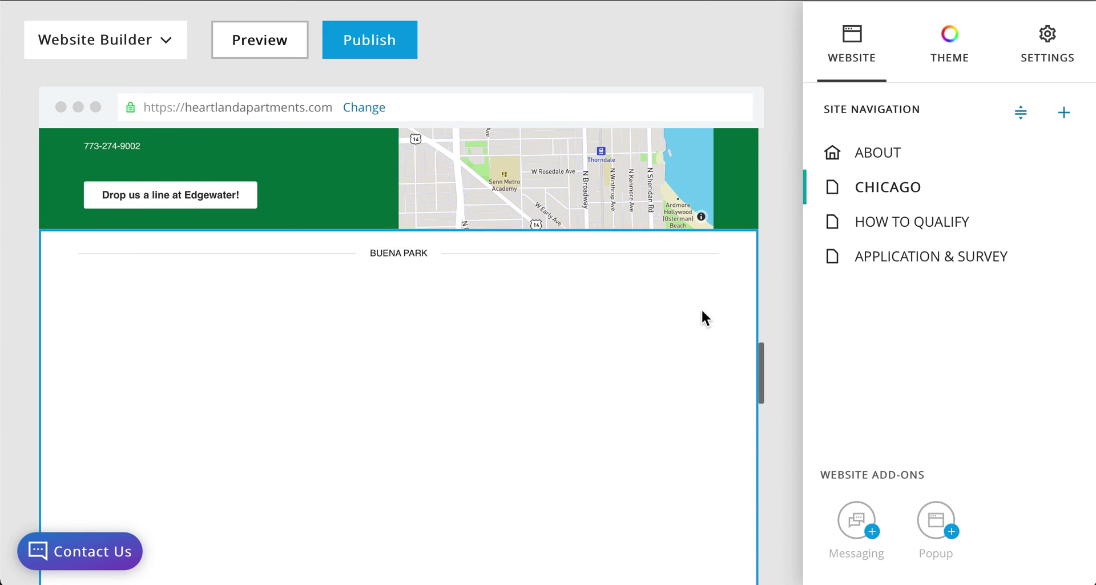
pyautogui.scroll(-15, 702, 311)
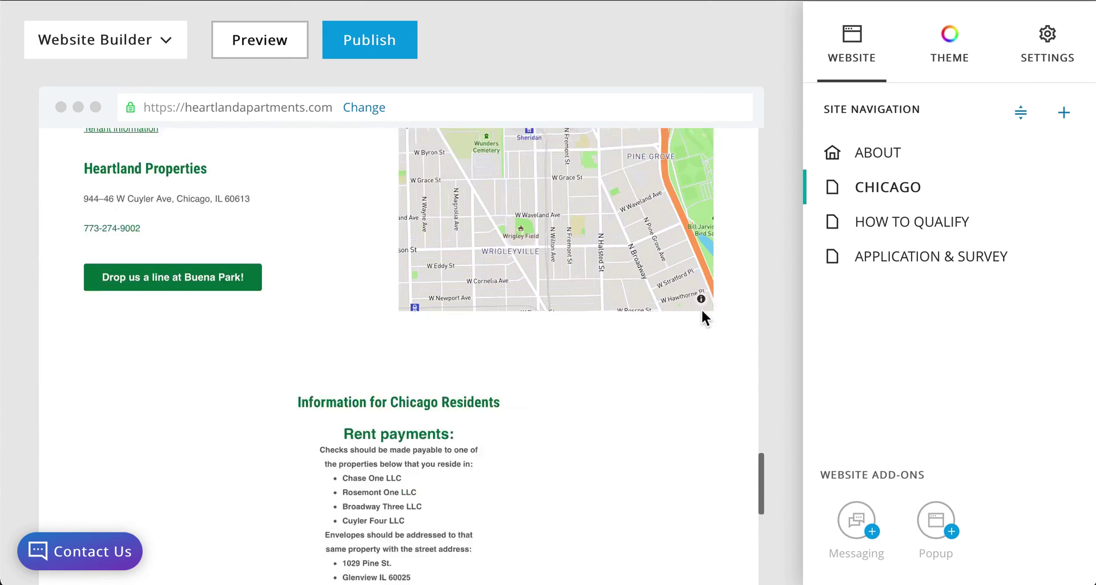
pyautogui.scroll(-5, 702, 313)
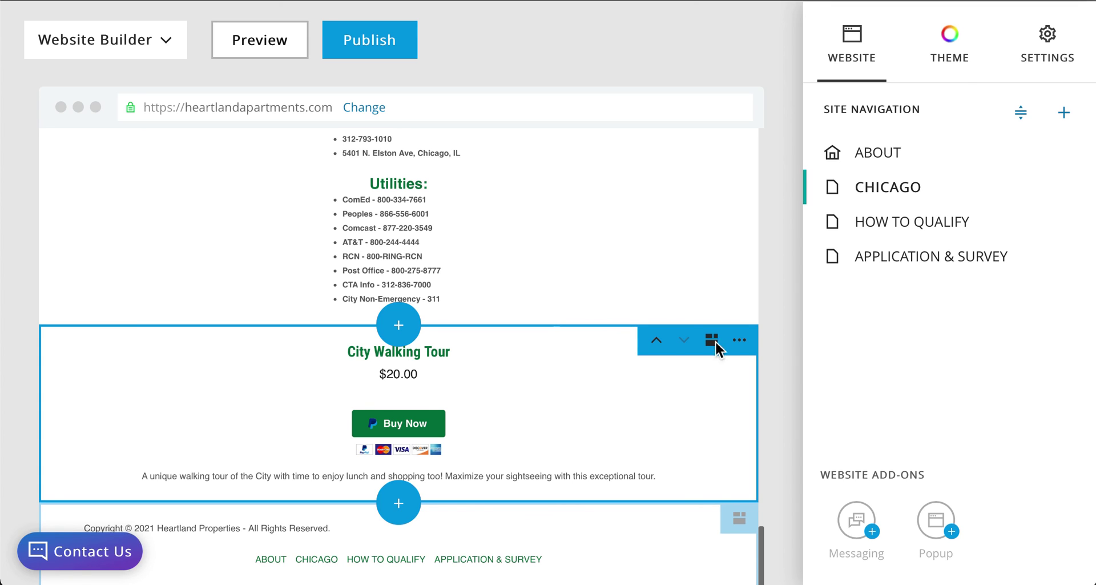
pyautogui.click(741, 343)
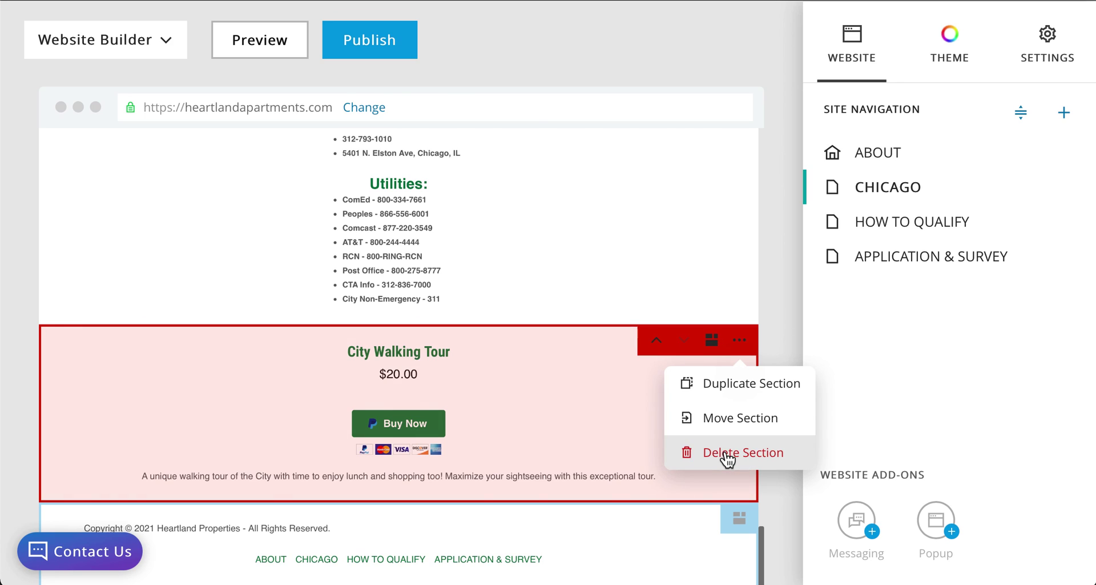
pyautogui.click(726, 454)
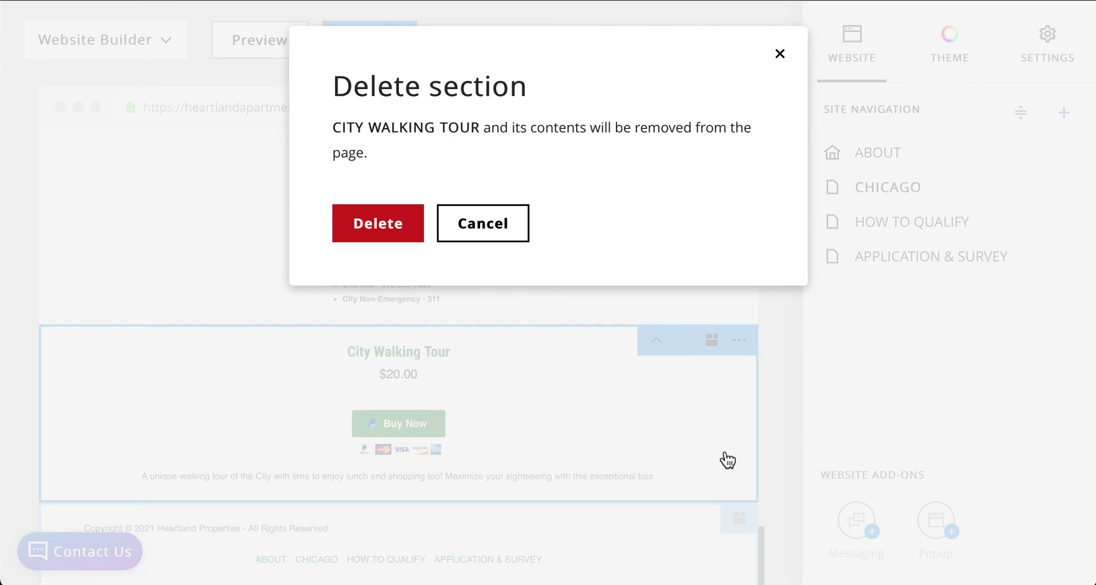
pyautogui.click(384, 224)
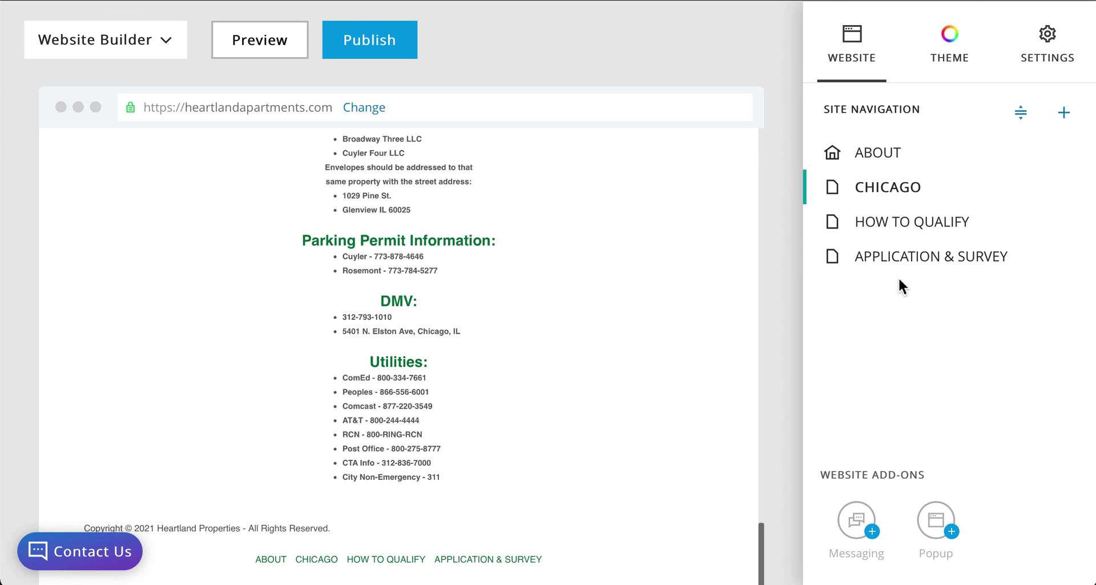
pyautogui.click(896, 258)
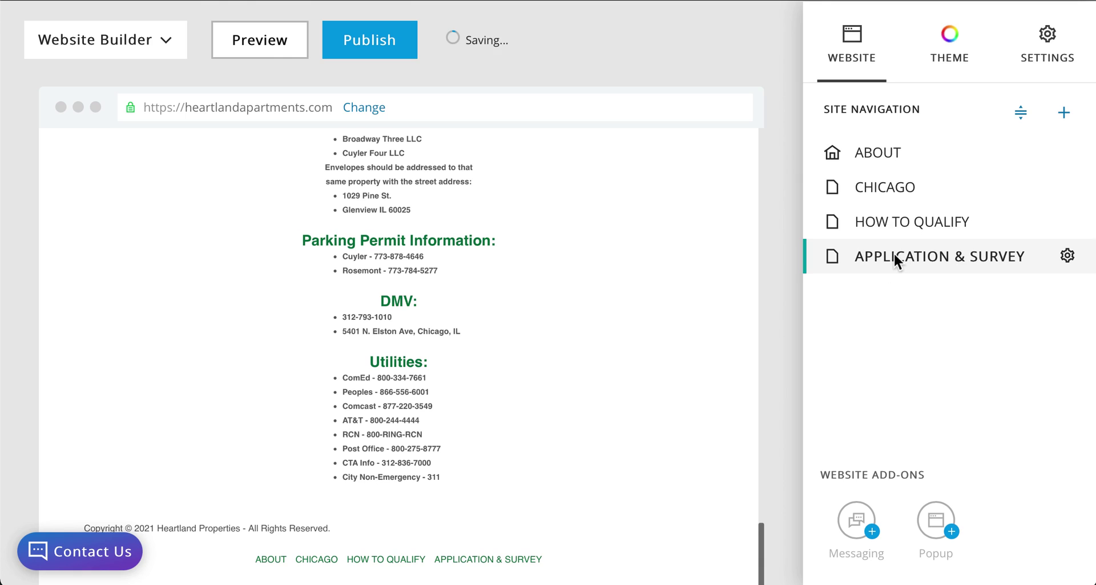